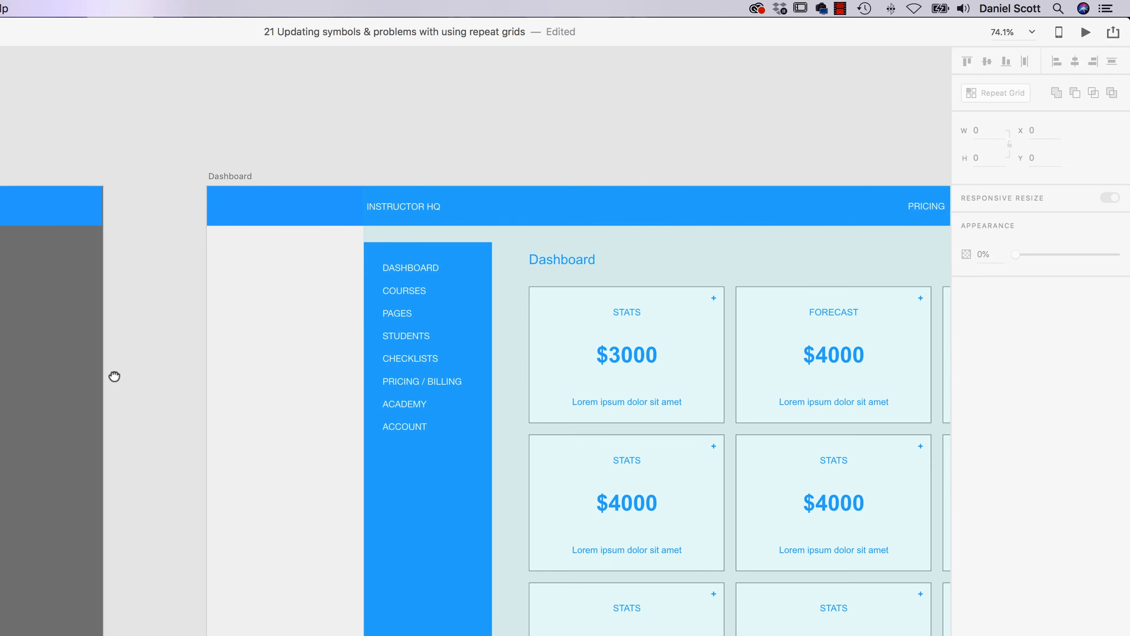
# Inspect the image icon in the Instructor Eco System Infographic section and its matching symbol instance in the Courses thumbnail box
pyautogui.hscroll(-10, 329, 338)
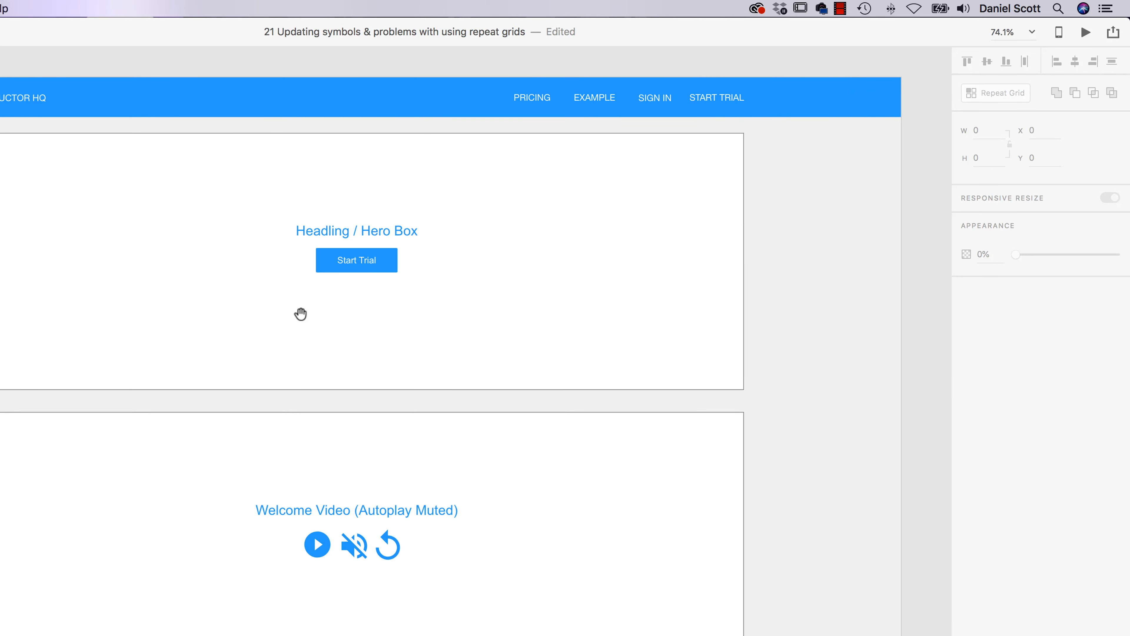
pyautogui.scroll(-15, 348, 396)
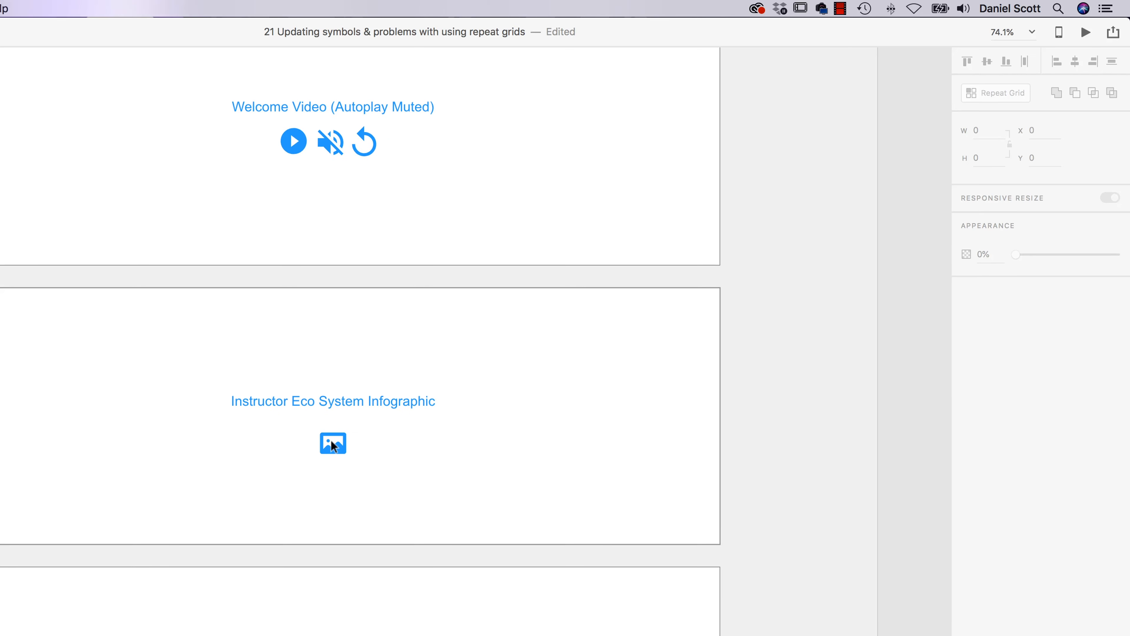
pyautogui.moveTo(333, 446); pyautogui.dragTo(334, 449)
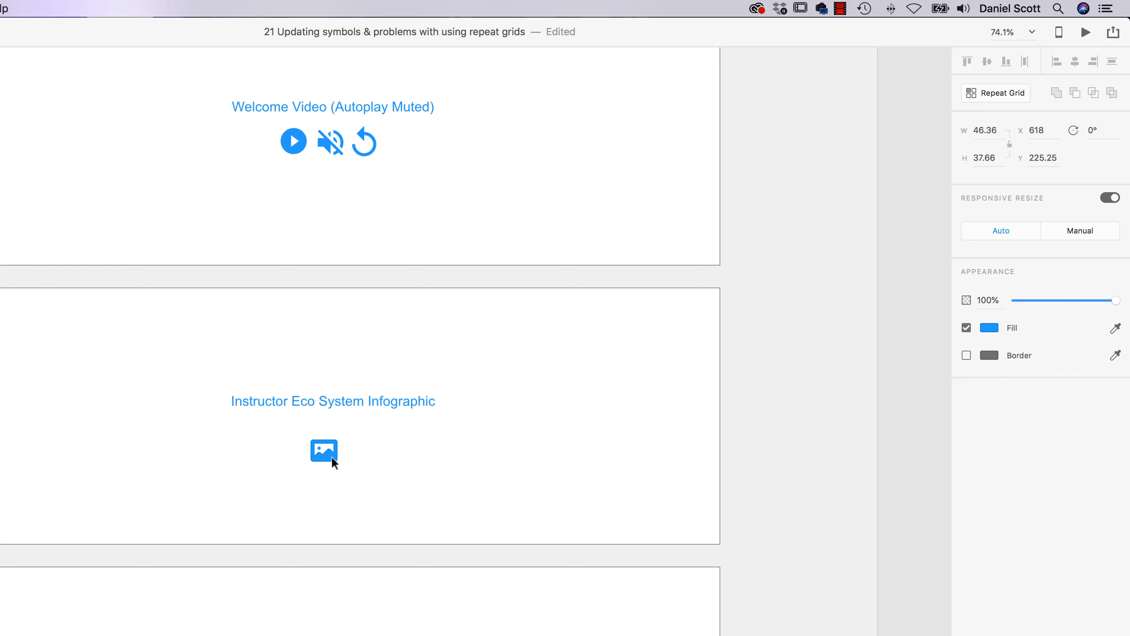
pyautogui.press('super+shift+a')
pyautogui.moveTo(467, 382); pyautogui.dragTo(89, 400)
pyautogui.moveTo(654, 428); pyautogui.dragTo(0, 430)
pyautogui.moveTo(668, 412); pyautogui.dragTo(0, 425)
pyautogui.moveTo(668, 407); pyautogui.dragTo(0, 421)
pyautogui.moveTo(690, 400); pyautogui.dragTo(39, 420)
pyautogui.moveTo(298, 381); pyautogui.dragTo(580, 523)
pyautogui.moveTo(390, 393); pyautogui.dragTo(650, 567)
pyautogui.doubleClick(321, 359)
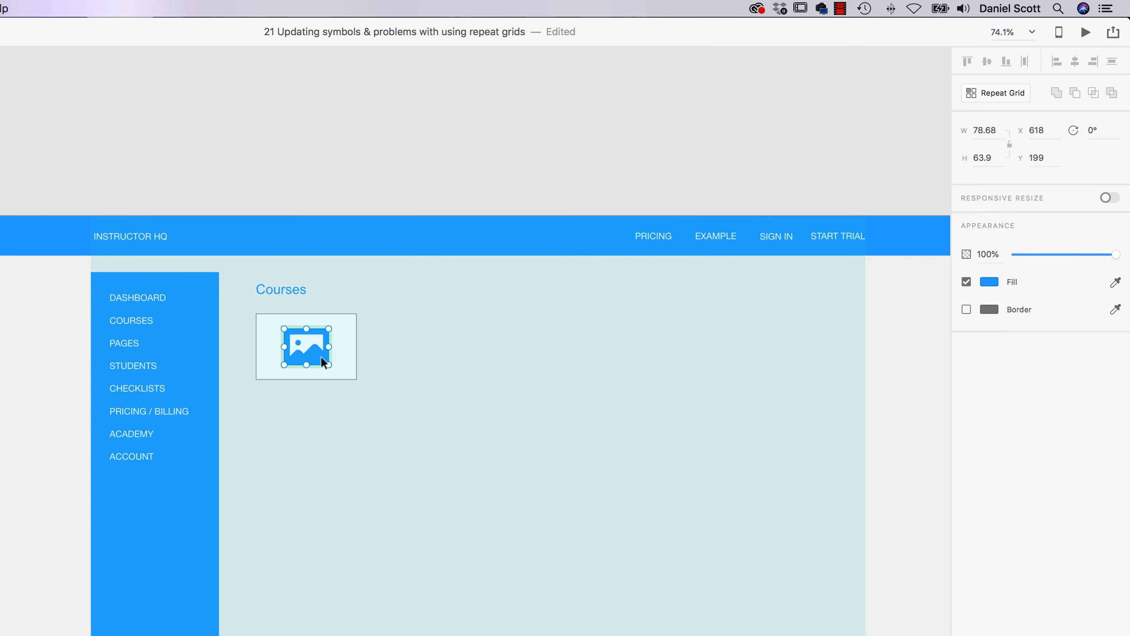
pyautogui.click(358, 419)
# Look across the other artboards to check the image icon instances, then return to the Courses artboard
pyautogui.moveTo(248, 442); pyautogui.dragTo(694, 441)
pyautogui.moveTo(196, 423); pyautogui.dragTo(801, 421)
pyautogui.moveTo(45, 428); pyautogui.dragTo(870, 412)
pyautogui.moveTo(89, 425); pyautogui.dragTo(837, 403)
pyautogui.moveTo(258, 405); pyautogui.dragTo(830, 398)
pyautogui.moveTo(631, 553); pyautogui.dragTo(259, 100)
pyautogui.moveTo(723, 425); pyautogui.dragTo(0, 499)
pyautogui.moveTo(786, 472); pyautogui.dragTo(2, 475)
pyautogui.moveTo(779, 499); pyautogui.dragTo(67, 503)
pyautogui.moveTo(556, 503); pyautogui.dragTo(98, 507)
pyautogui.moveTo(645, 505); pyautogui.dragTo(0, 507)
pyautogui.moveTo(664, 288); pyautogui.dragTo(659, 635)
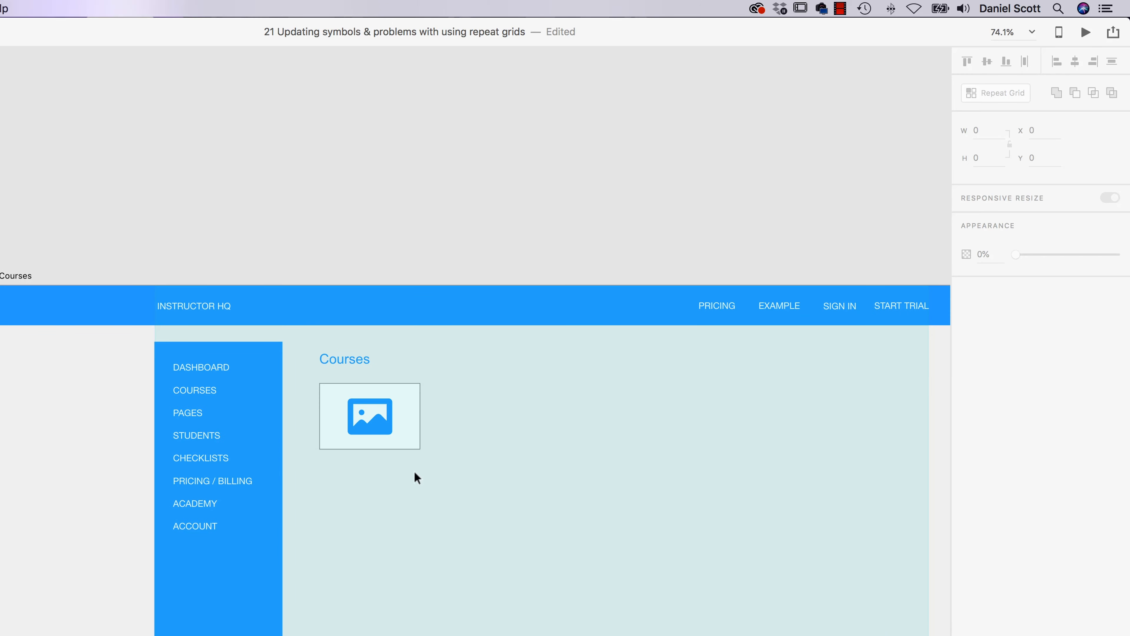
# Ungroup the image icon symbol in the Courses thumbnail box and shrink the icon proportionally about its centre
pyautogui.click(381, 420)
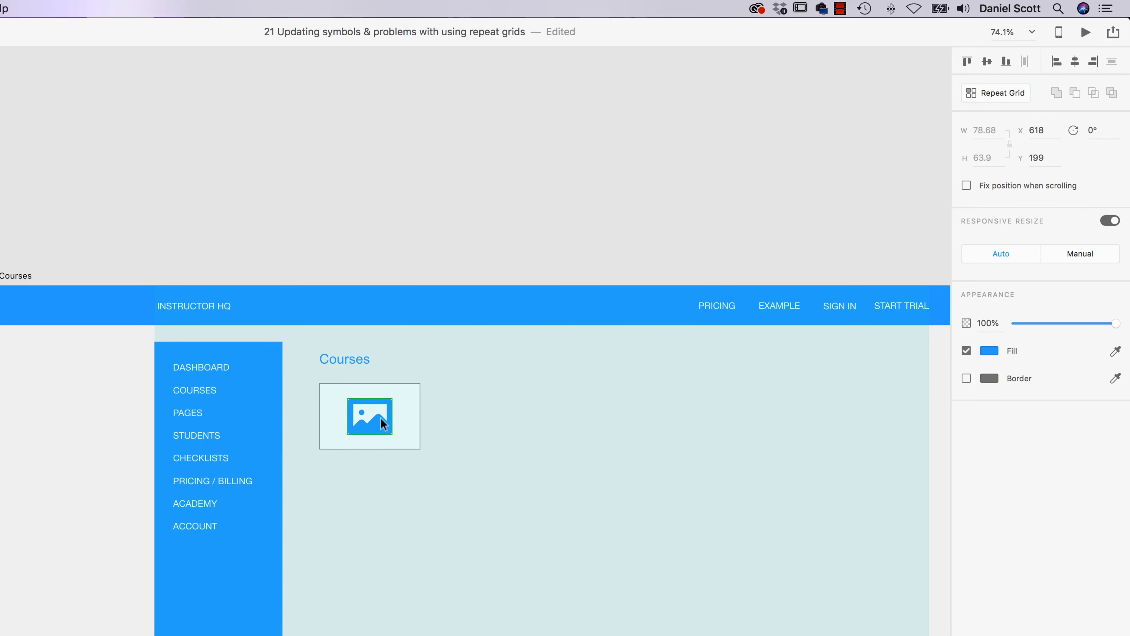
pyautogui.rightClick(385, 429)
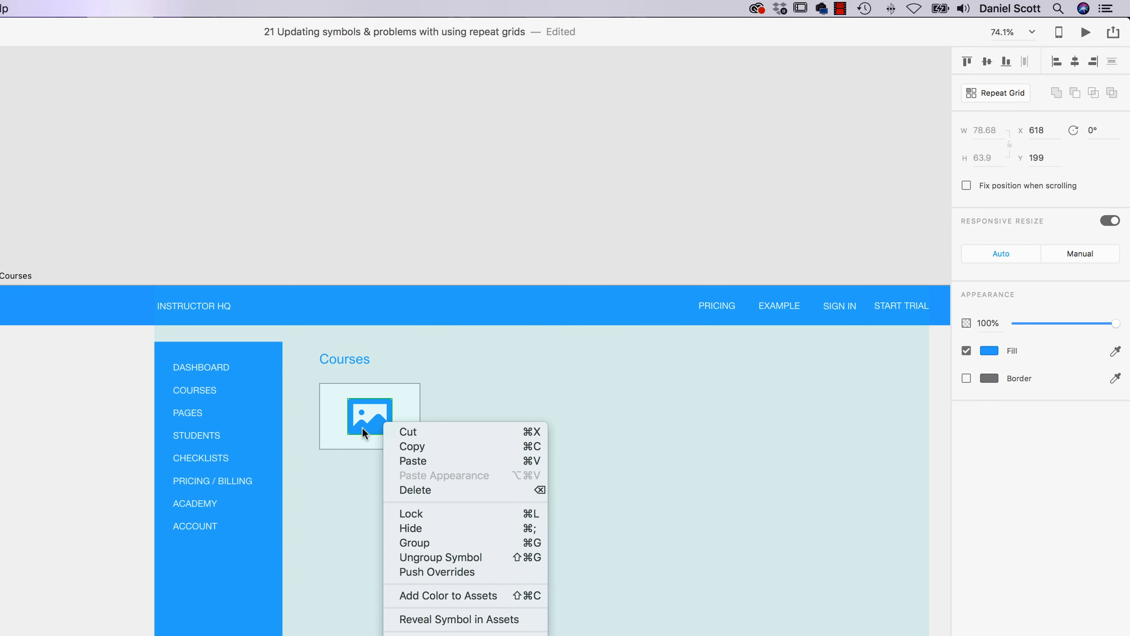
pyautogui.click(417, 559)
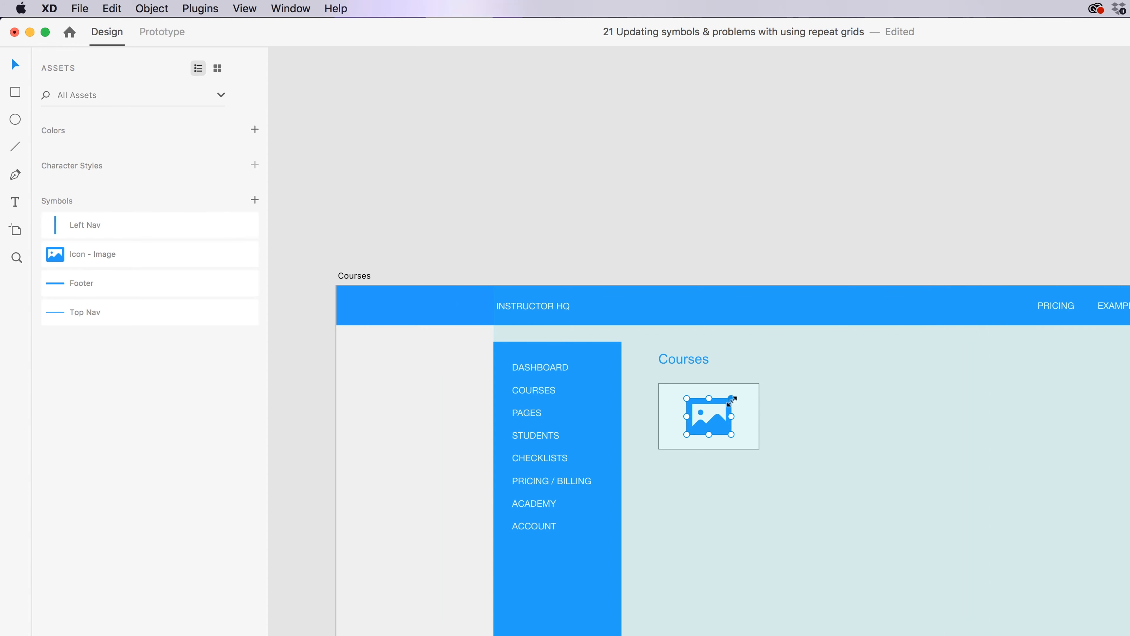
pyautogui.moveTo(732, 399); pyautogui.dragTo(714, 422)
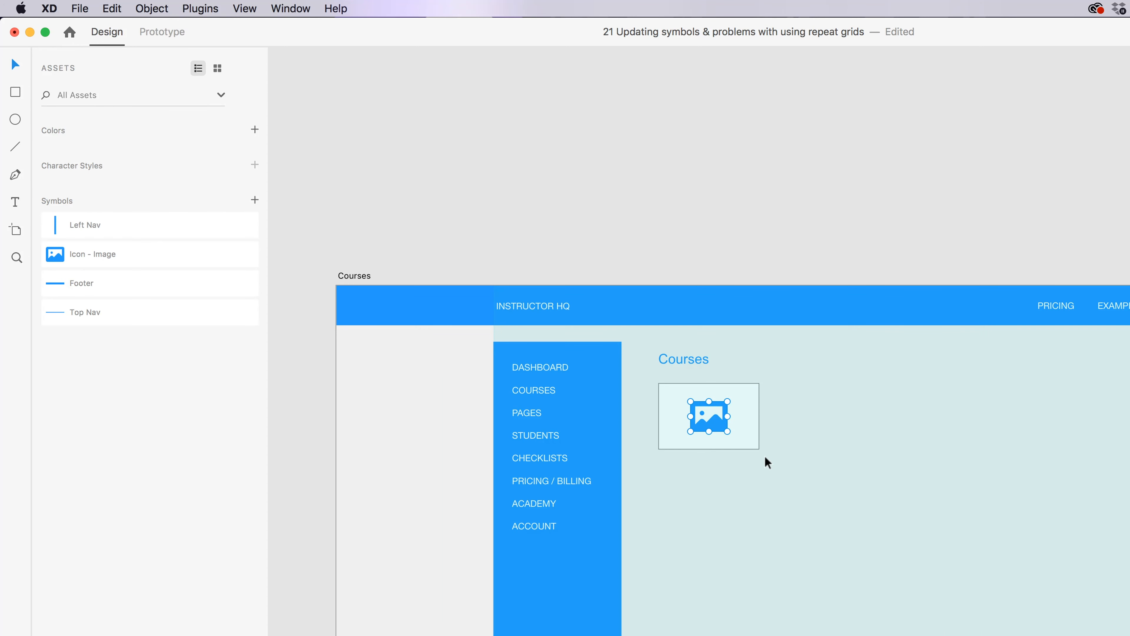
pyautogui.moveTo(724, 397); pyautogui.dragTo(723, 406)
pyautogui.click(759, 495)
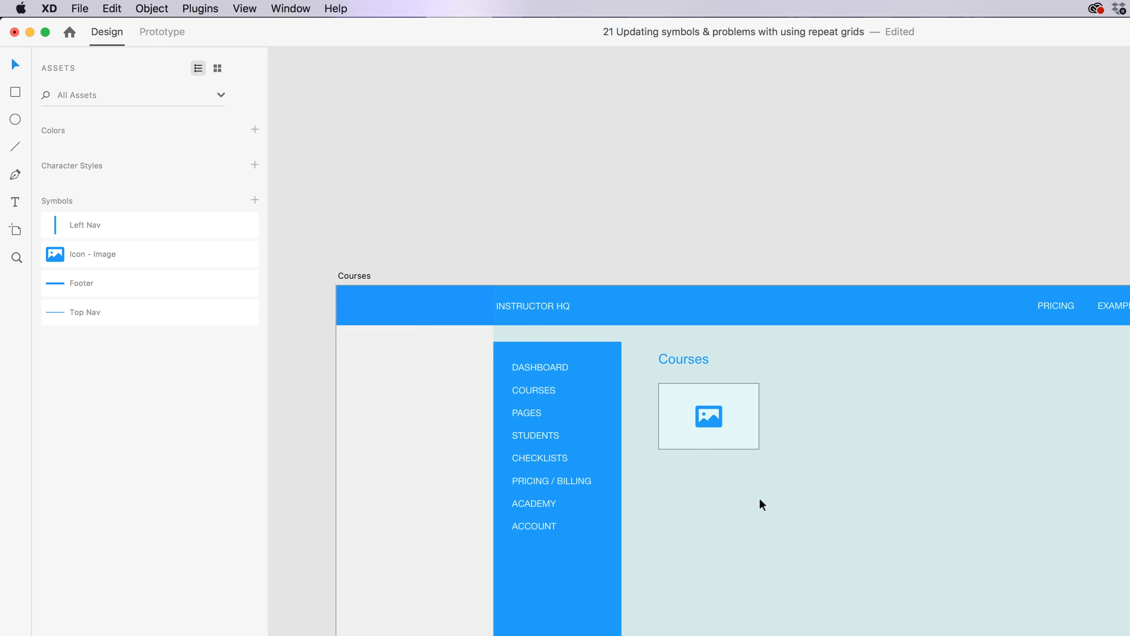
# Make the small image icon a new symbol and name it "Icon - Image SML"
pyautogui.click(711, 422)
pyautogui.click(255, 200)
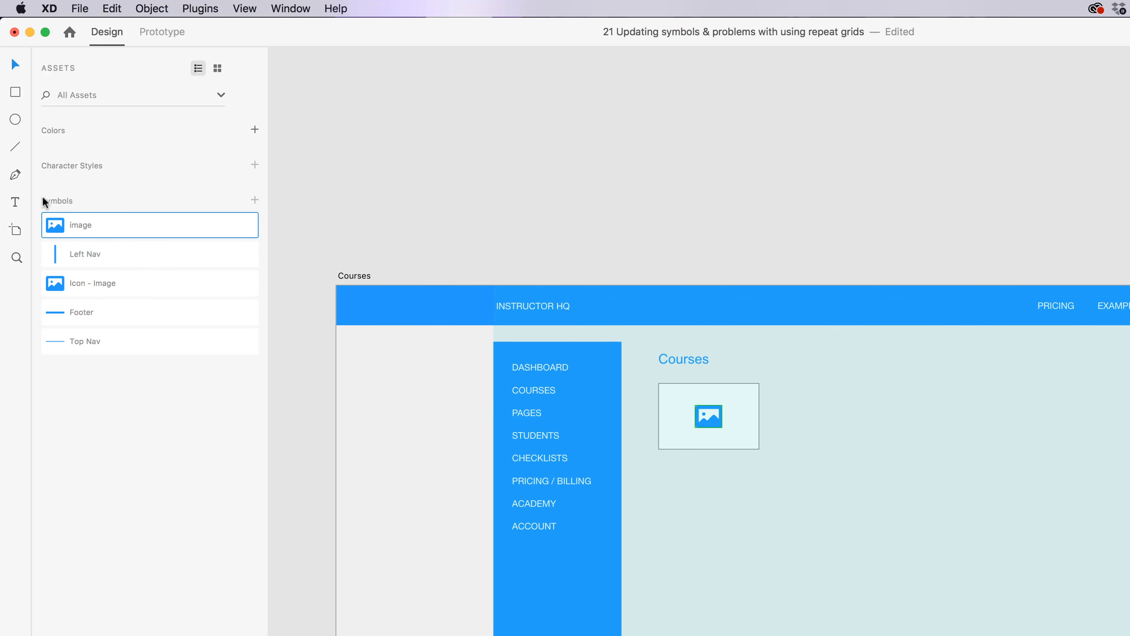
pyautogui.doubleClick(77, 225)
pyautogui.write('j')
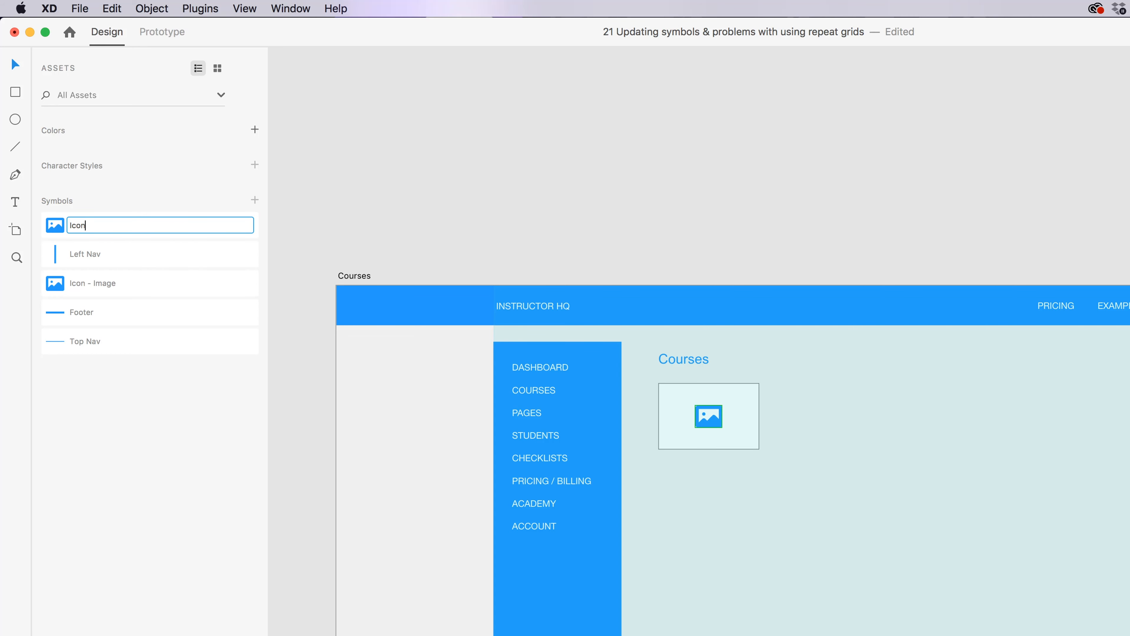
pyautogui.write('con - Image SmL')
pyautogui.press('BackSpace')
pyautogui.press('BackSpace')
pyautogui.write('ML')
pyautogui.press('Return')
pyautogui.click(790, 226)
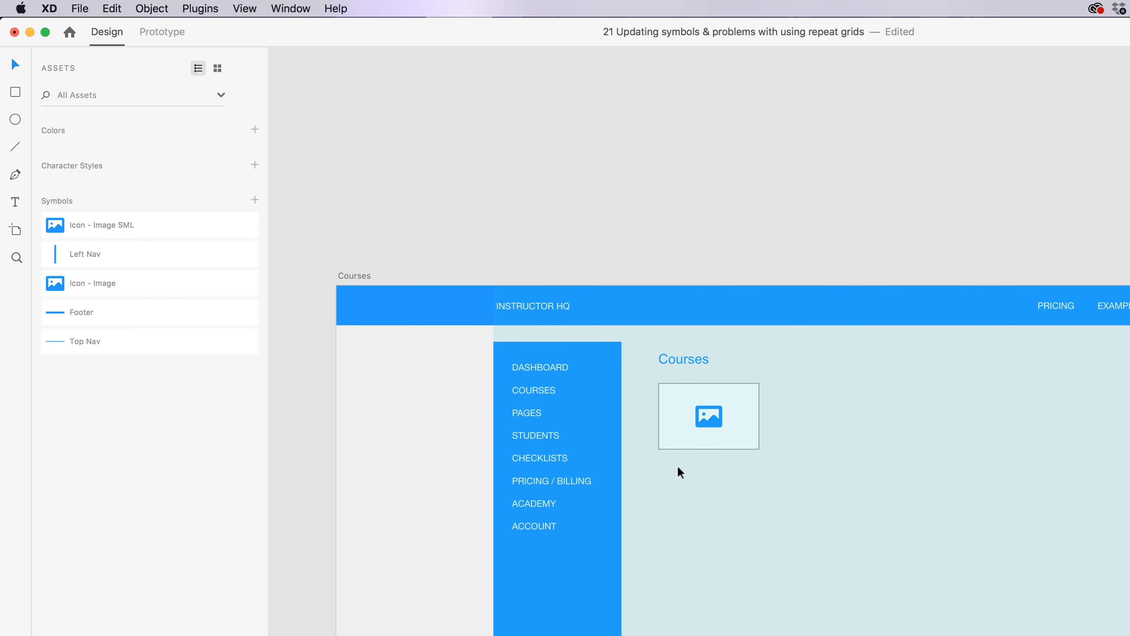
# Add the text "01 - Sample Course Name" beside the course thumbnail, in a non-bold style with a black fill
pyautogui.moveTo(994, 472); pyautogui.dragTo(936, 483)
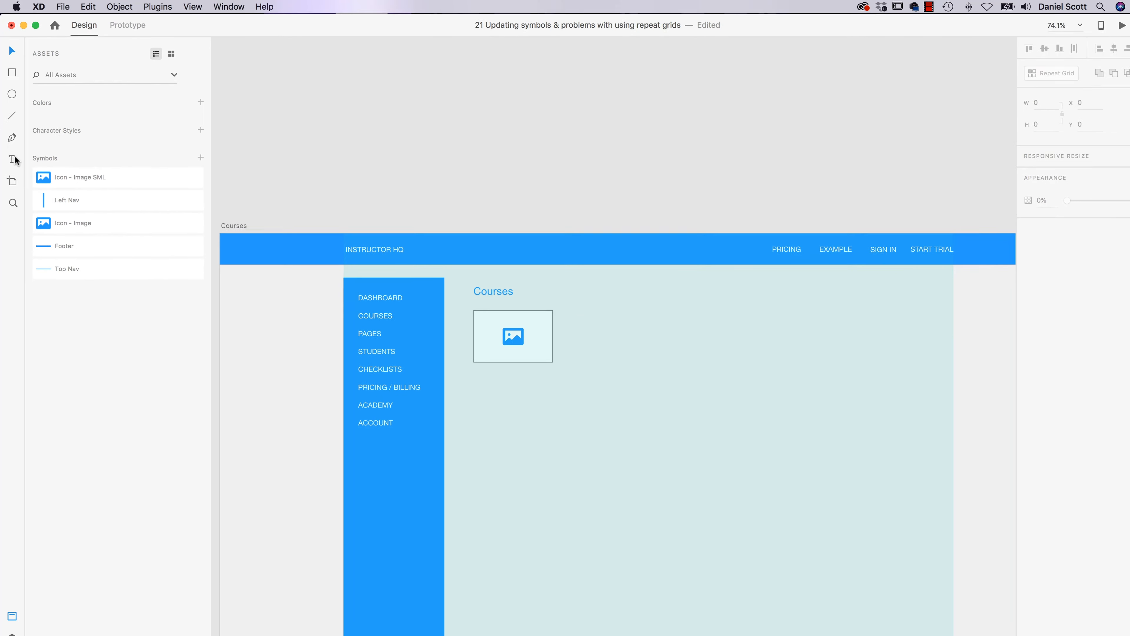
pyautogui.click(14, 160)
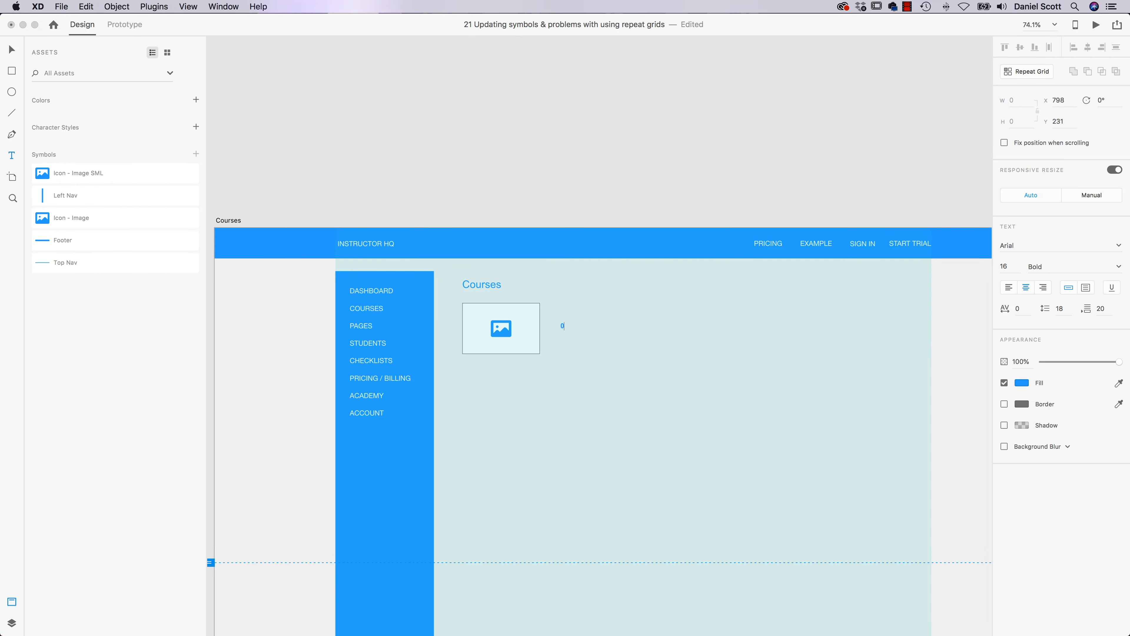
pyautogui.write('Sample Course Name')
pyautogui.press('super+a')
pyautogui.click(1119, 267)
pyautogui.click(1068, 281)
pyautogui.click(1023, 383)
pyautogui.click(927, 444)
pyautogui.press('Escape')
pyautogui.press('Escape')
pyautogui.moveTo(612, 325); pyautogui.dragTo(616, 325)
# Copy the ticked checkbox from the recent Wires - Web document and place it in the course row, well right of the course name
pyautogui.moveTo(707, 214); pyautogui.dragTo(575, 215)
pyautogui.click(158, 139)
pyautogui.click(61, 7)
pyautogui.moveTo(84, 42)
pyautogui.click(285, 132)
pyautogui.scroll(10, 281, 155)
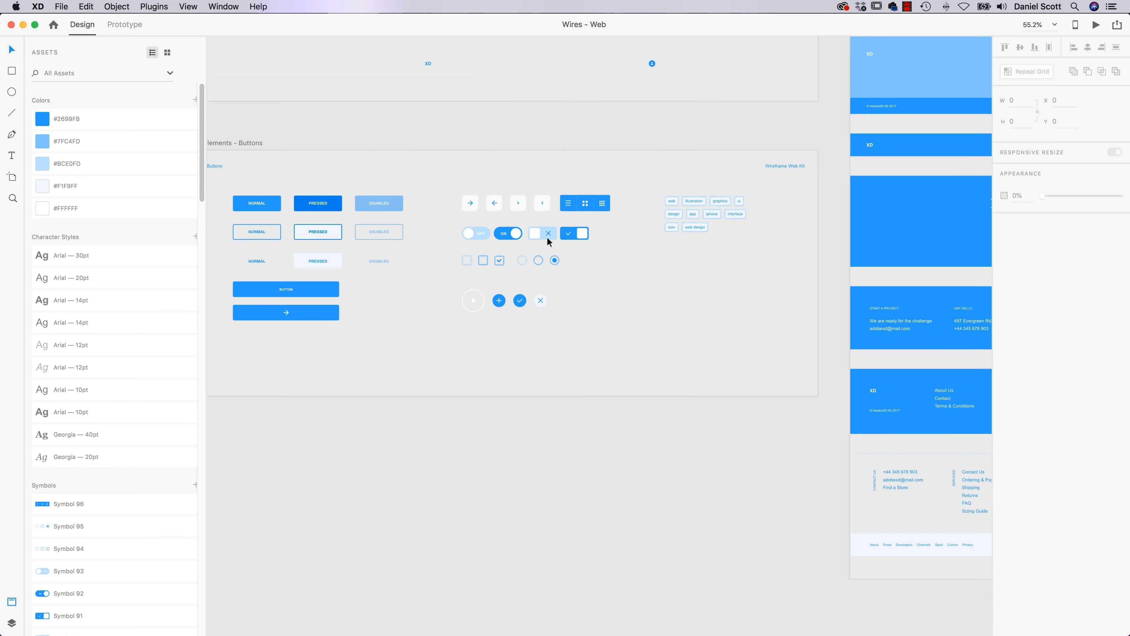
pyautogui.click(475, 232)
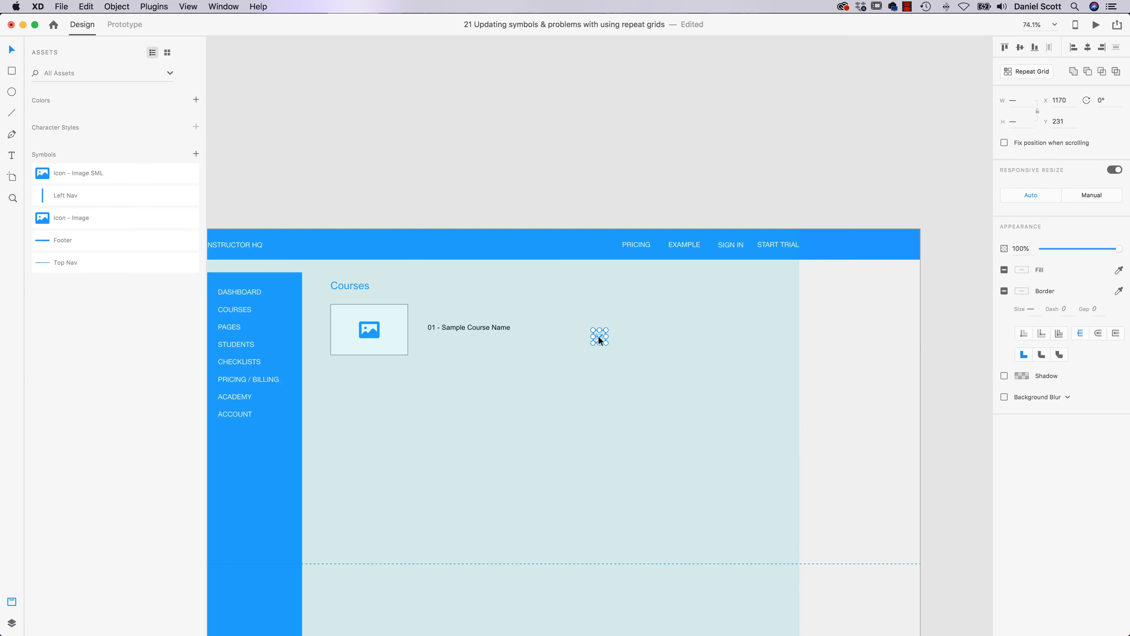
pyautogui.moveTo(600, 336); pyautogui.dragTo(713, 324)
pyautogui.click(737, 325)
# Import Icon - Trash.svg and place it just to the right of the row's checkbox
pyautogui.click(62, 6)
pyautogui.click(105, 148)
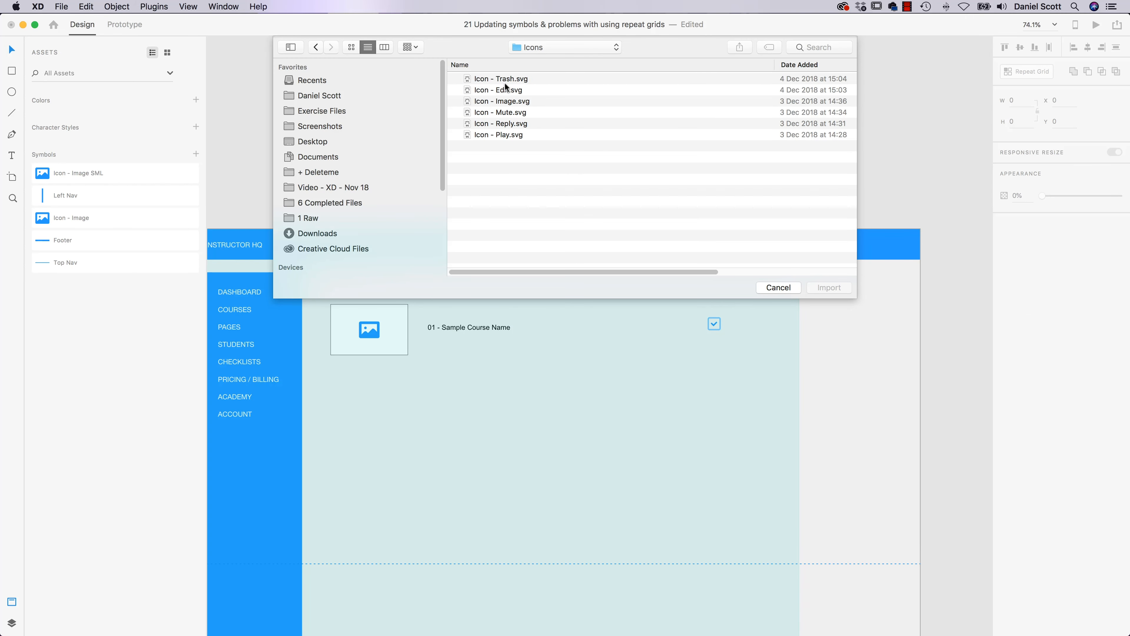
pyautogui.doubleClick(505, 80)
pyautogui.moveTo(746, 320); pyautogui.dragTo(723, 323)
pyautogui.click(790, 338)
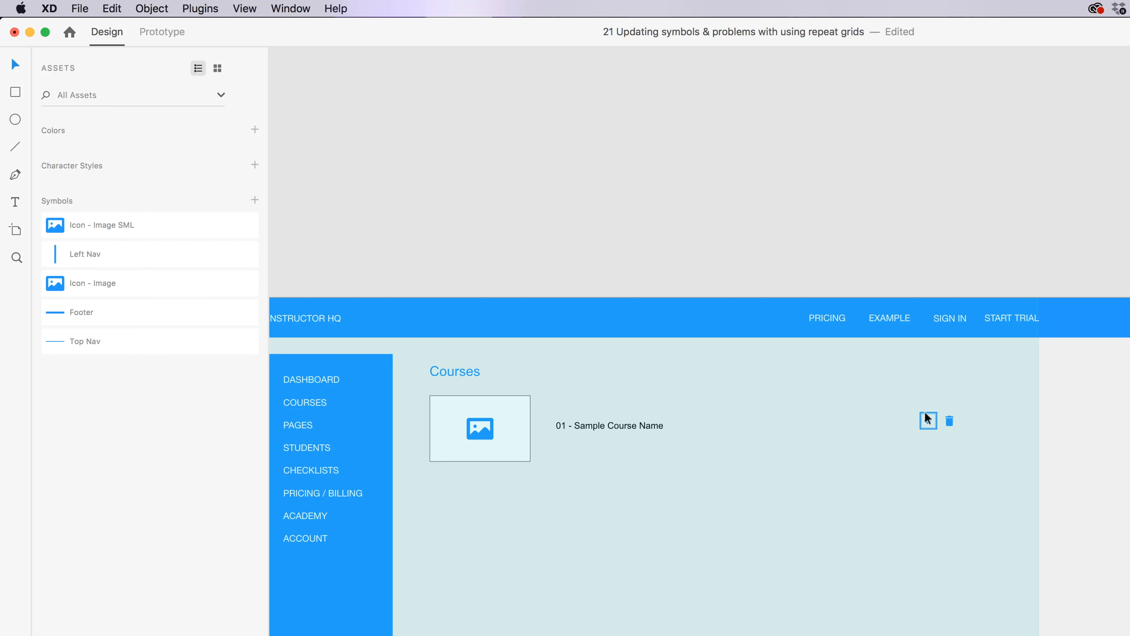
pyautogui.press('super+grave')
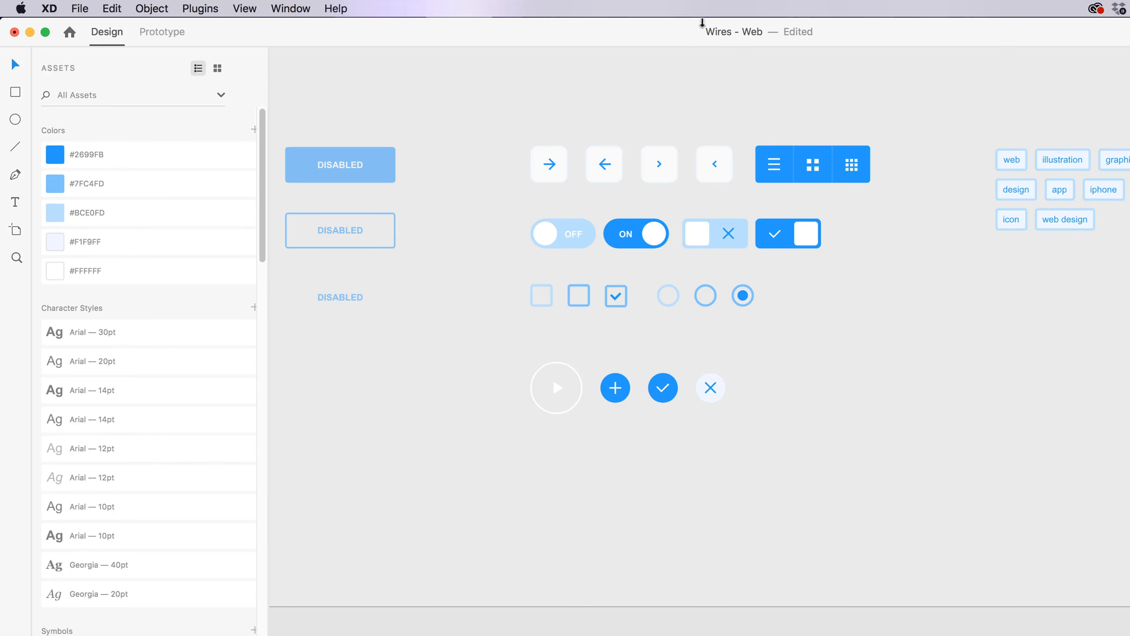
pyautogui.press('super+grave')
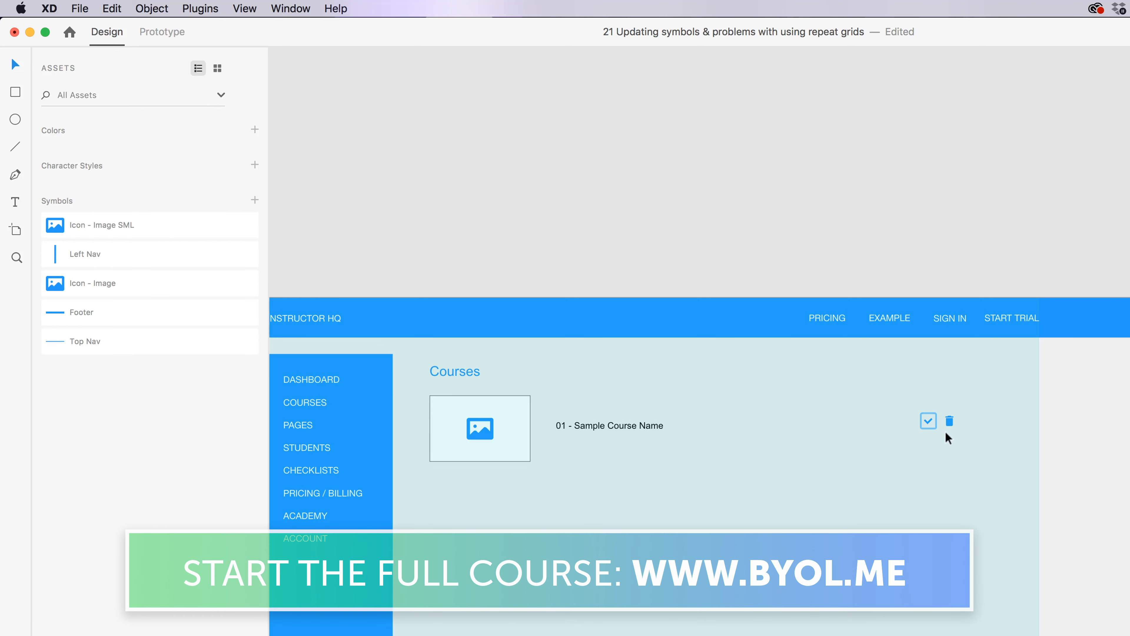
# Turn the thumbnail, course name, checkbox and trash icon into a repeat grid and extend it down to five rows
pyautogui.moveTo(1018, 372); pyautogui.dragTo(455, 495)
pyautogui.click(685, 522)
pyautogui.moveTo(1027, 393); pyautogui.dragTo(453, 497)
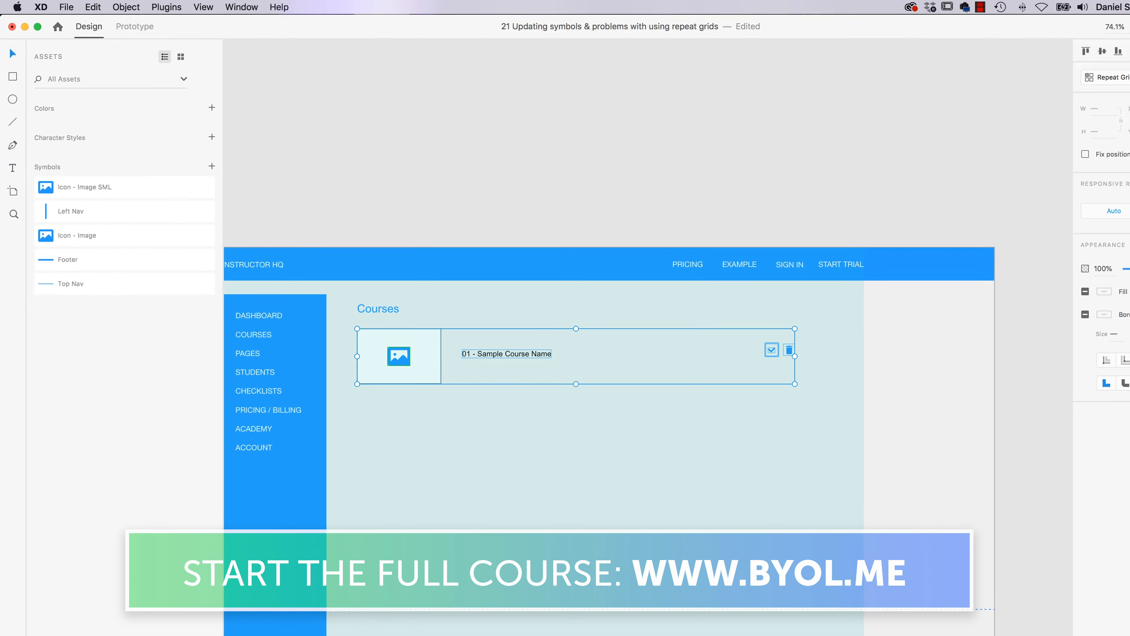
pyautogui.click(1033, 72)
pyautogui.moveTo(533, 355); pyautogui.dragTo(531, 601)
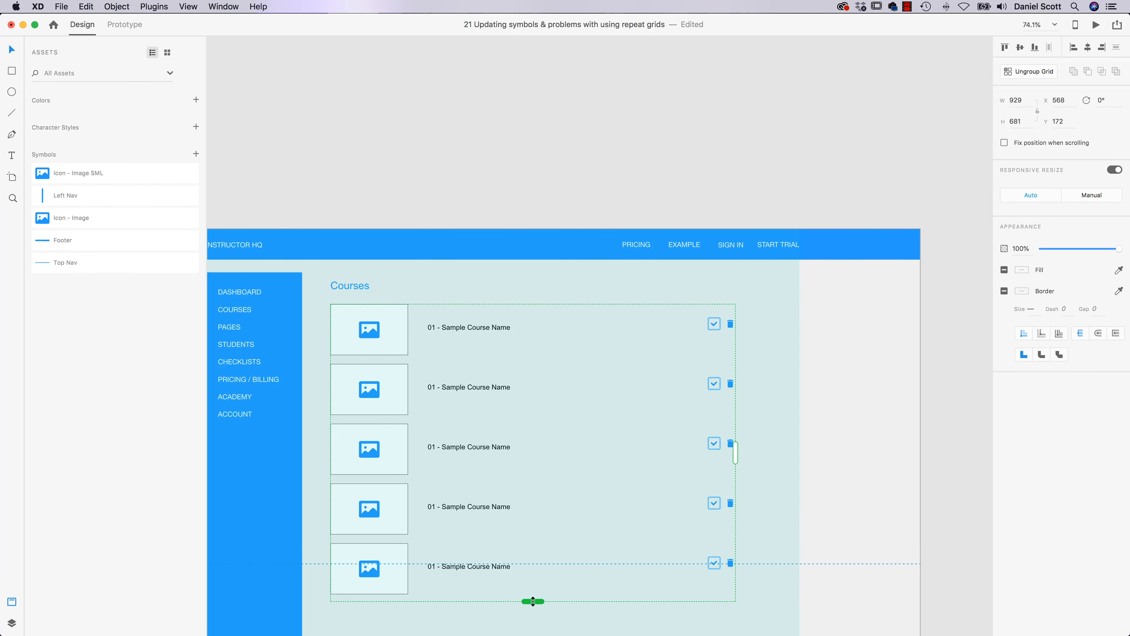
pyautogui.scroll(-5, 555, 535)
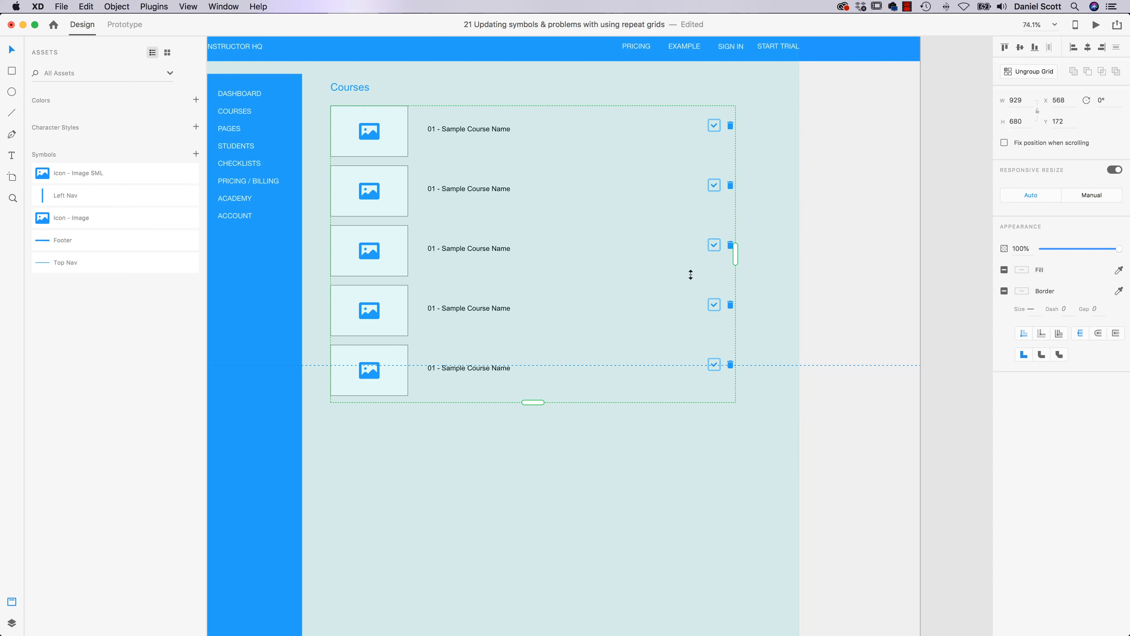
pyautogui.scroll(4, 625, 303)
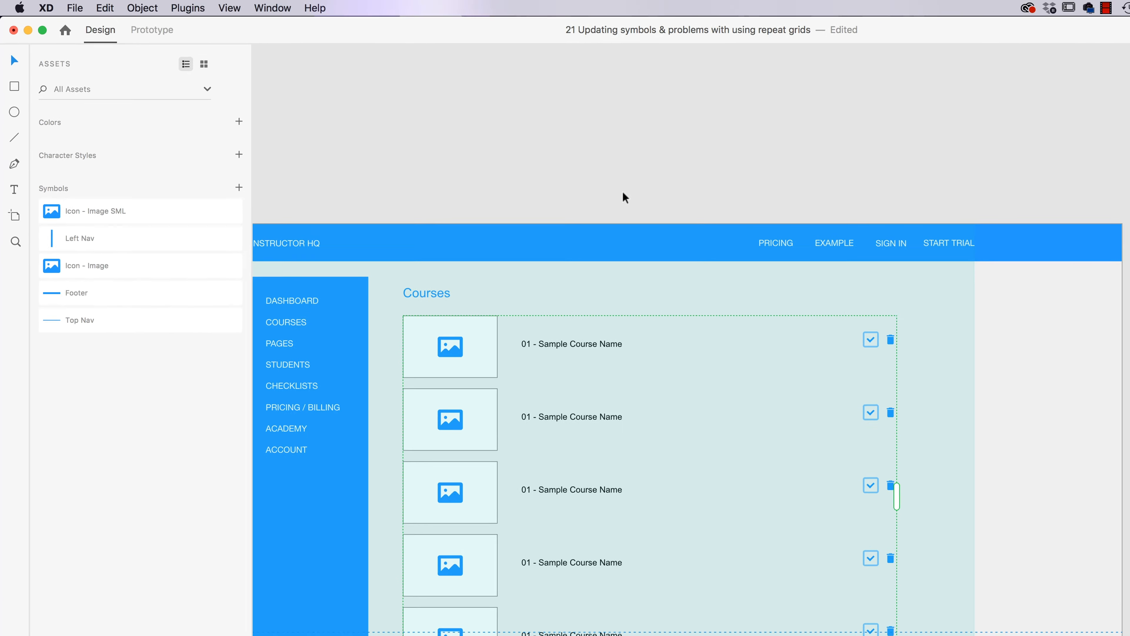
# Import Icon - Edit.svg from the Icons folder in Exercise Files
pyautogui.click(79, 9)
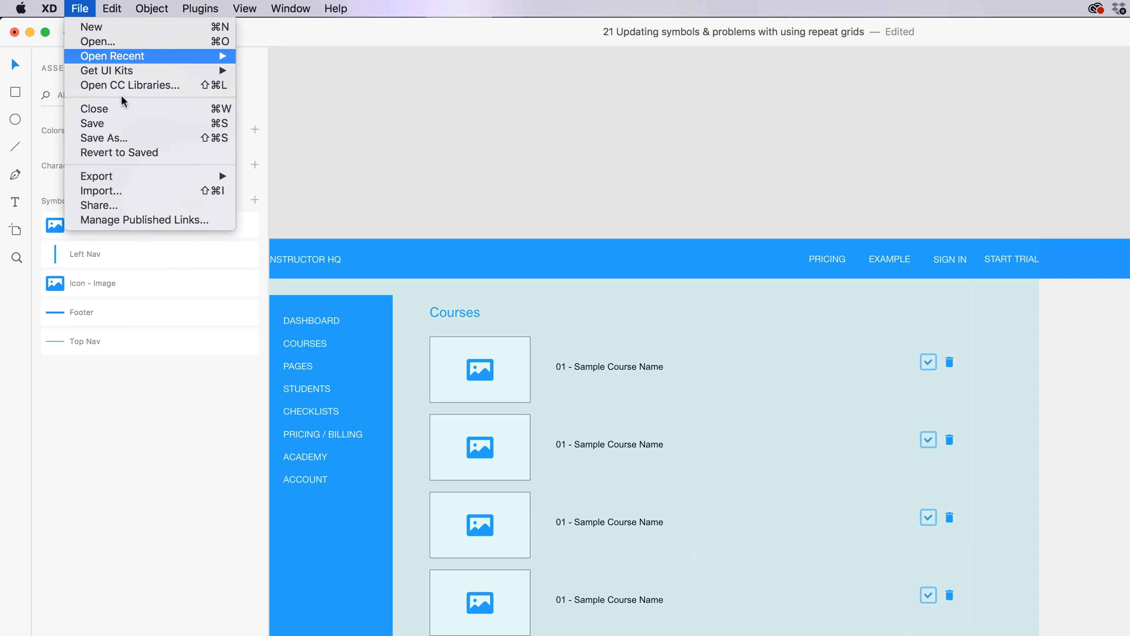
pyautogui.click(143, 193)
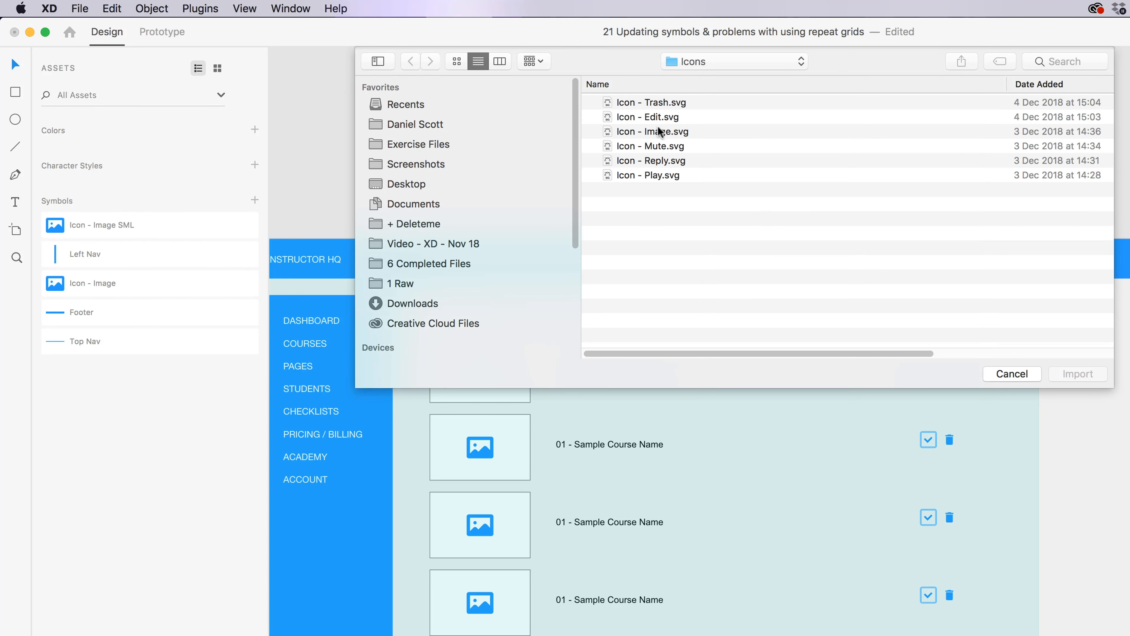
pyautogui.click(656, 119)
pyautogui.click(703, 65)
pyautogui.click(708, 83)
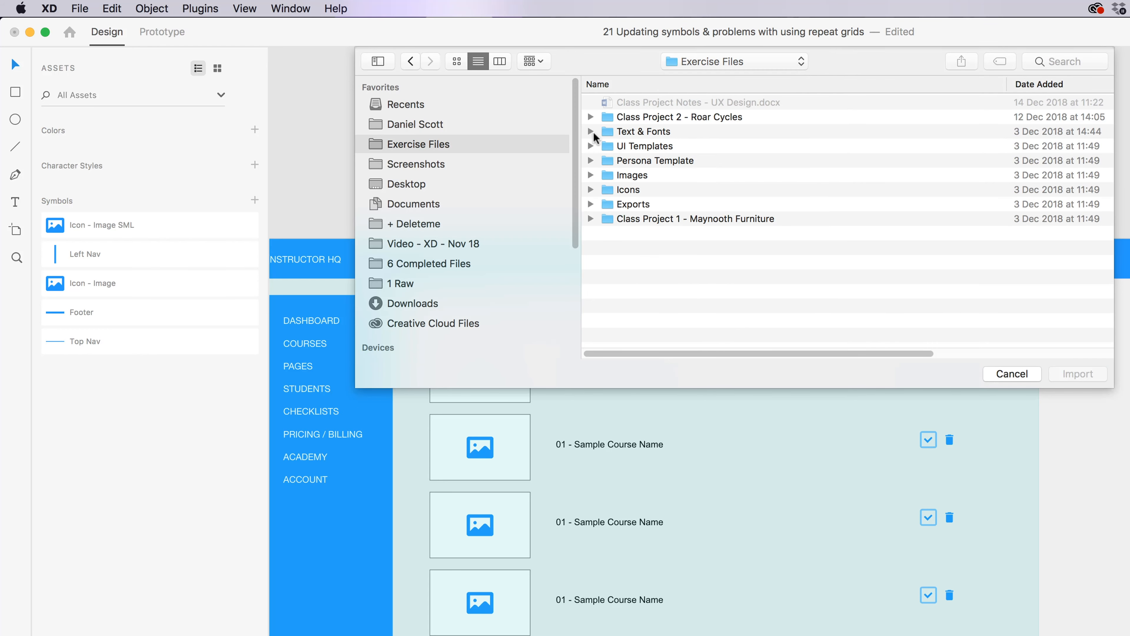
pyautogui.click(632, 177)
pyautogui.doubleClick(634, 189)
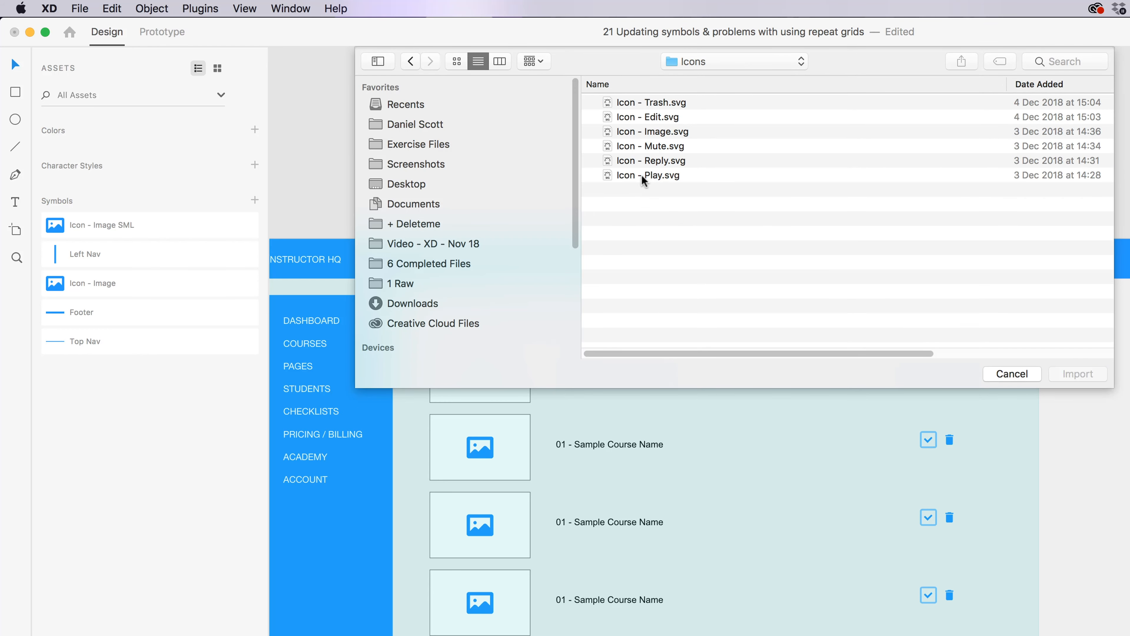
pyautogui.click(645, 119)
pyautogui.click(1073, 373)
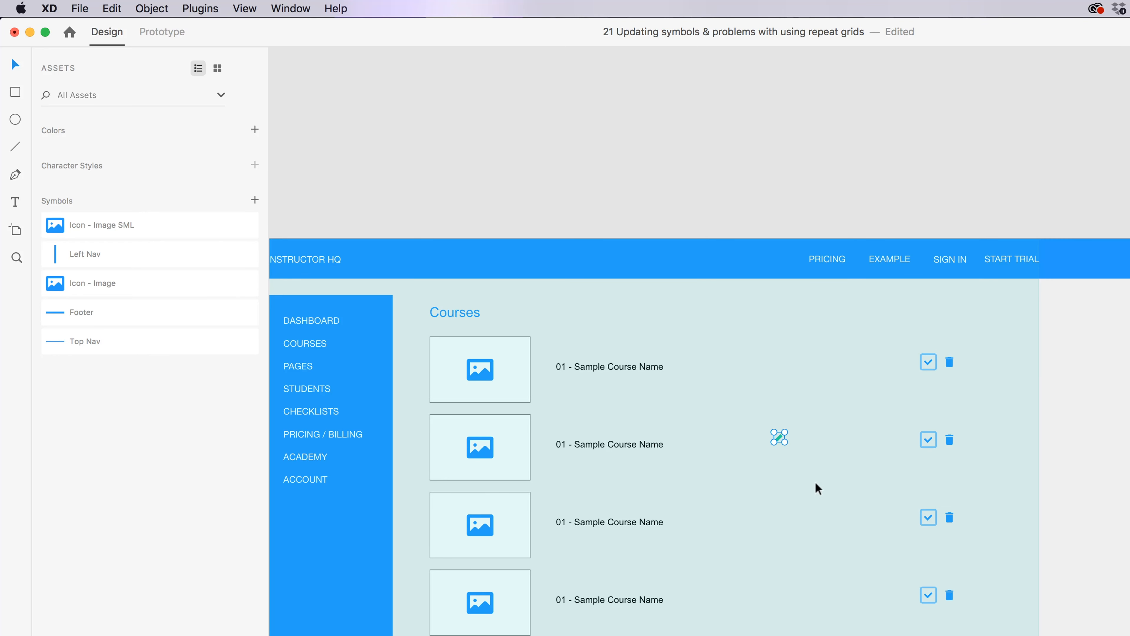
# Move the imported pencil icon into the blank margin right of the course grid and fill it with the saved blue
pyautogui.moveTo(779, 440); pyautogui.dragTo(1103, 366)
pyautogui.click(989, 350)
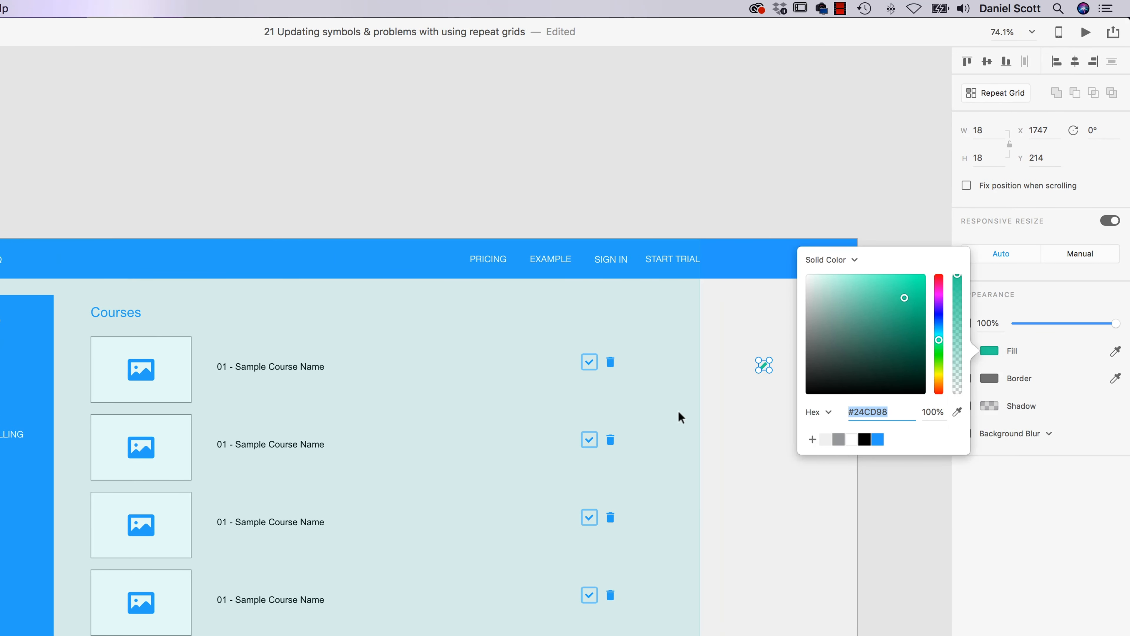
pyautogui.click(878, 441)
pyautogui.click(714, 417)
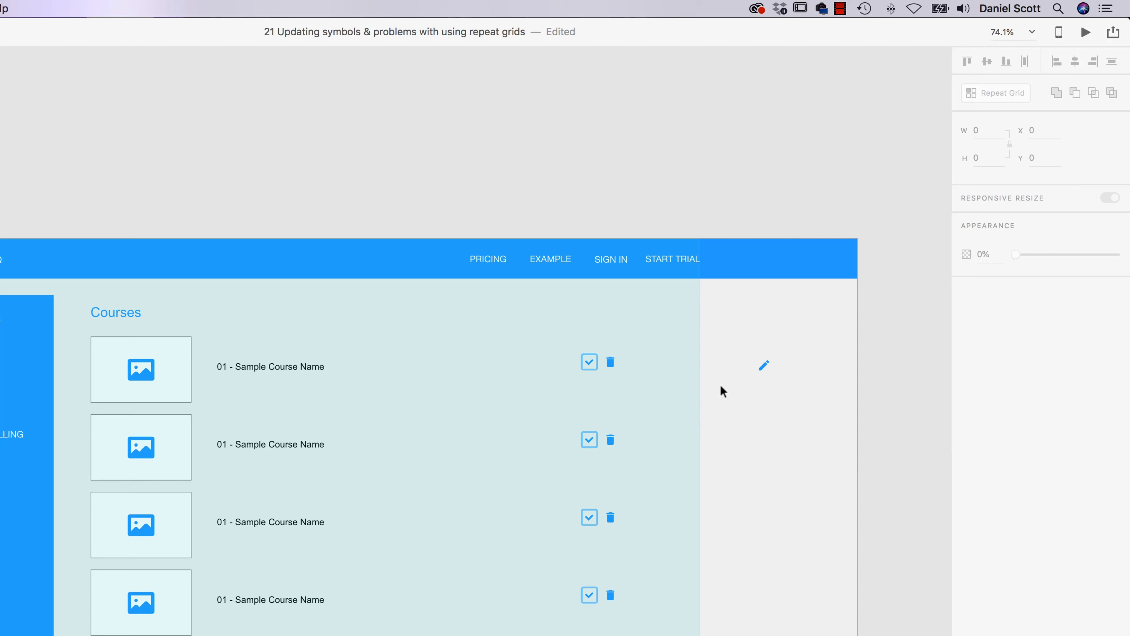
# Cut the blue pencil icon out of the blank margin beside the course grid
pyautogui.moveTo(814, 346); pyautogui.dragTo(732, 396)
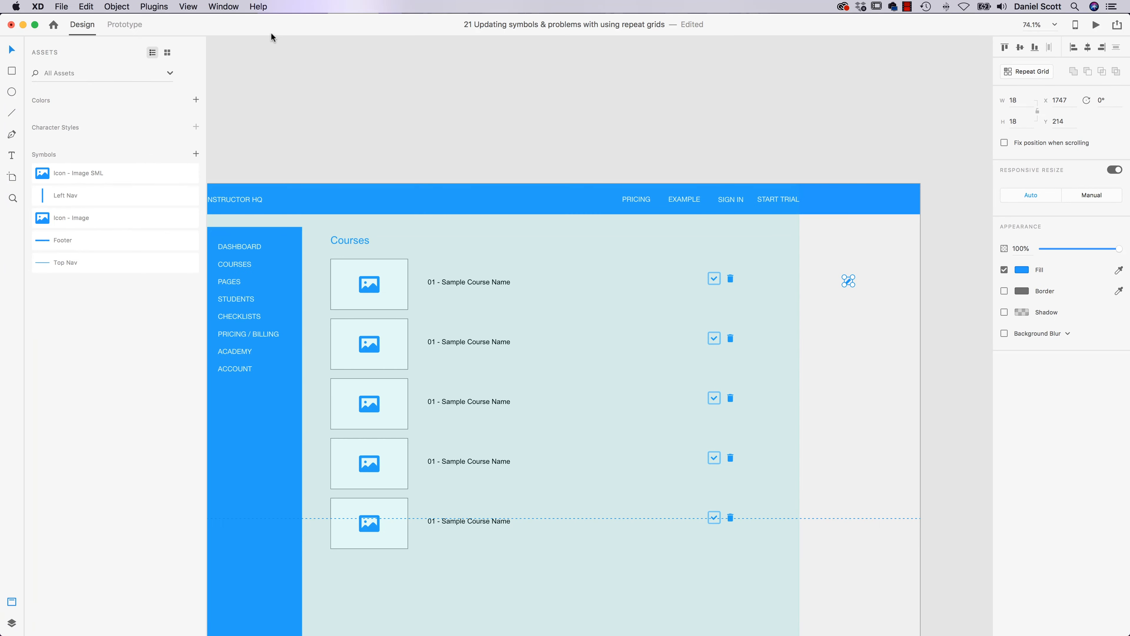
pyautogui.click(87, 6)
pyautogui.click(126, 50)
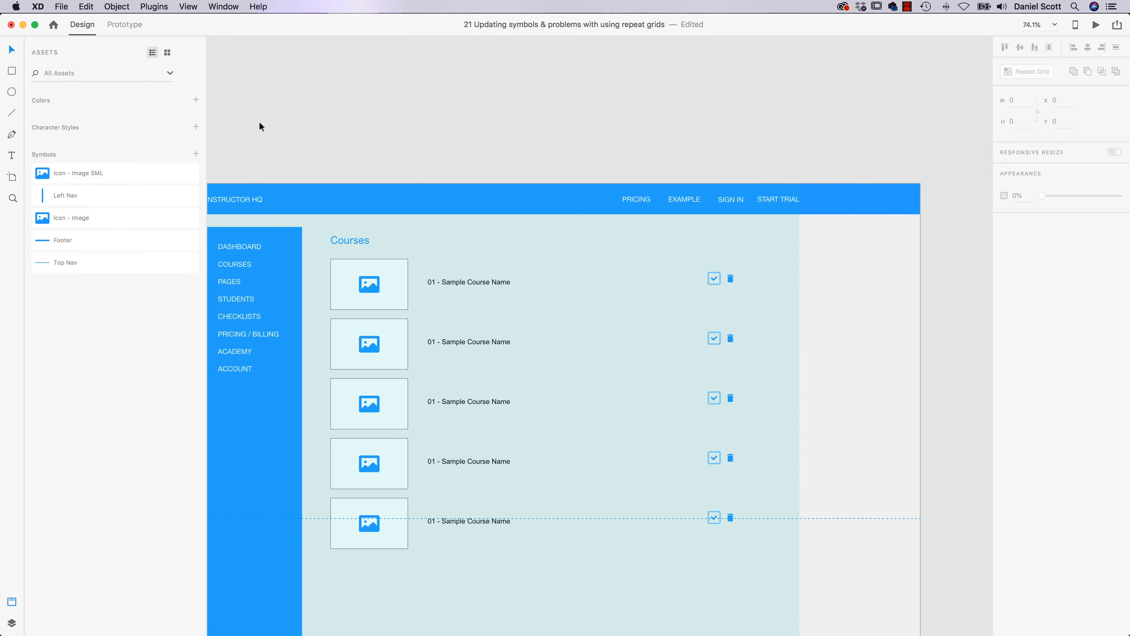
# Go inside the first row of the course repeat grid and paste the pencil icon there
pyautogui.click(715, 276)
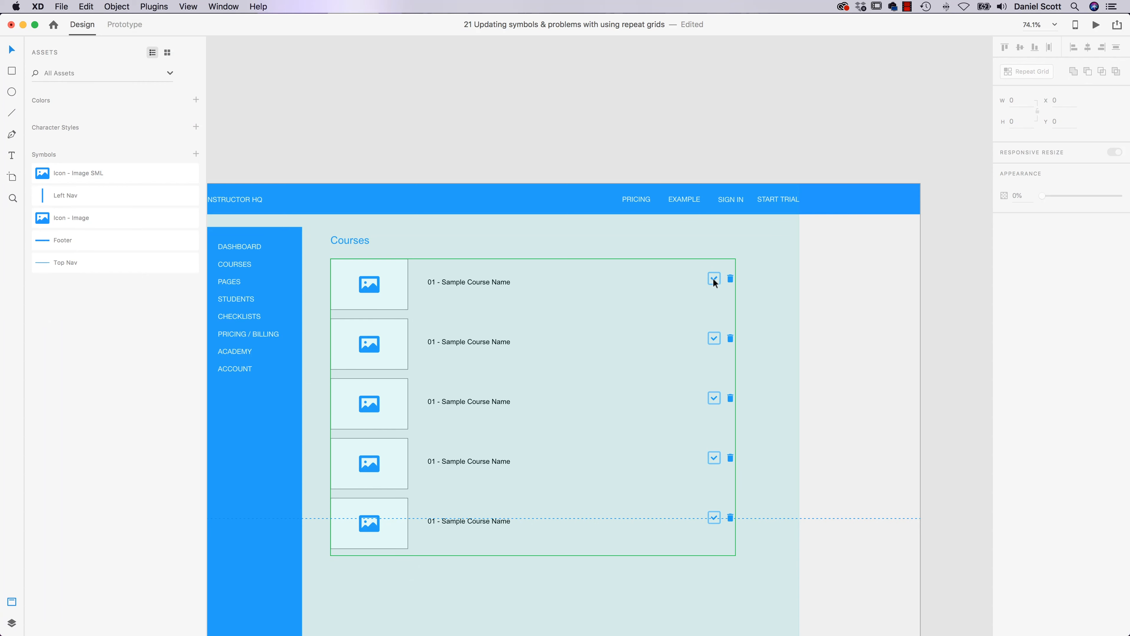
pyautogui.doubleClick(713, 280)
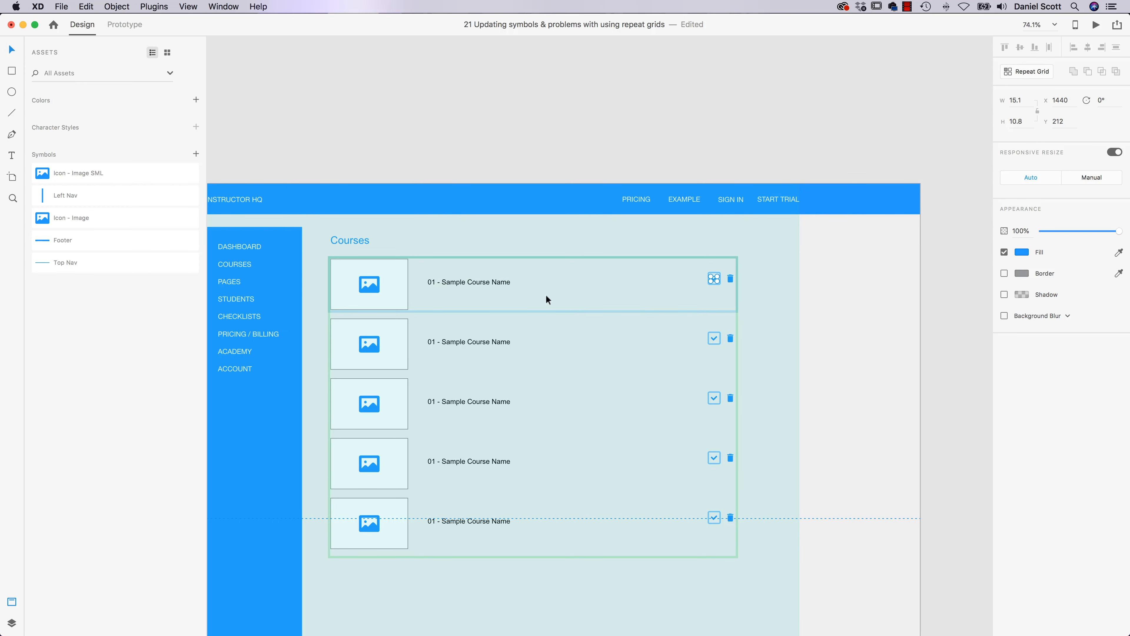
pyautogui.scroll(2, 661, 297)
pyautogui.scroll(-1, 661, 297)
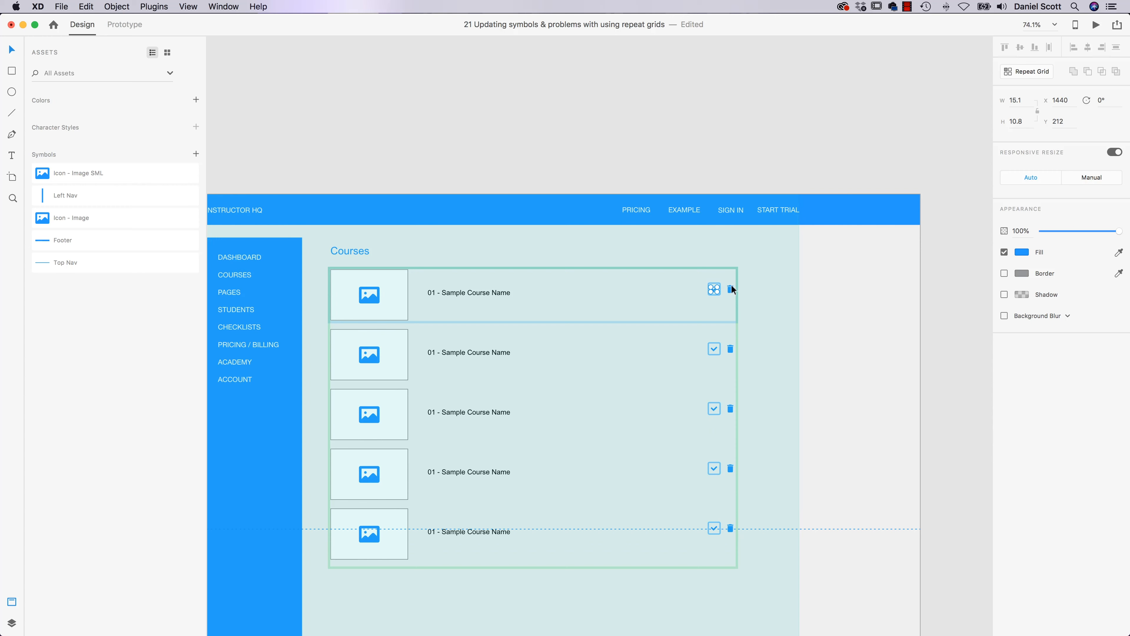
pyautogui.click(503, 293)
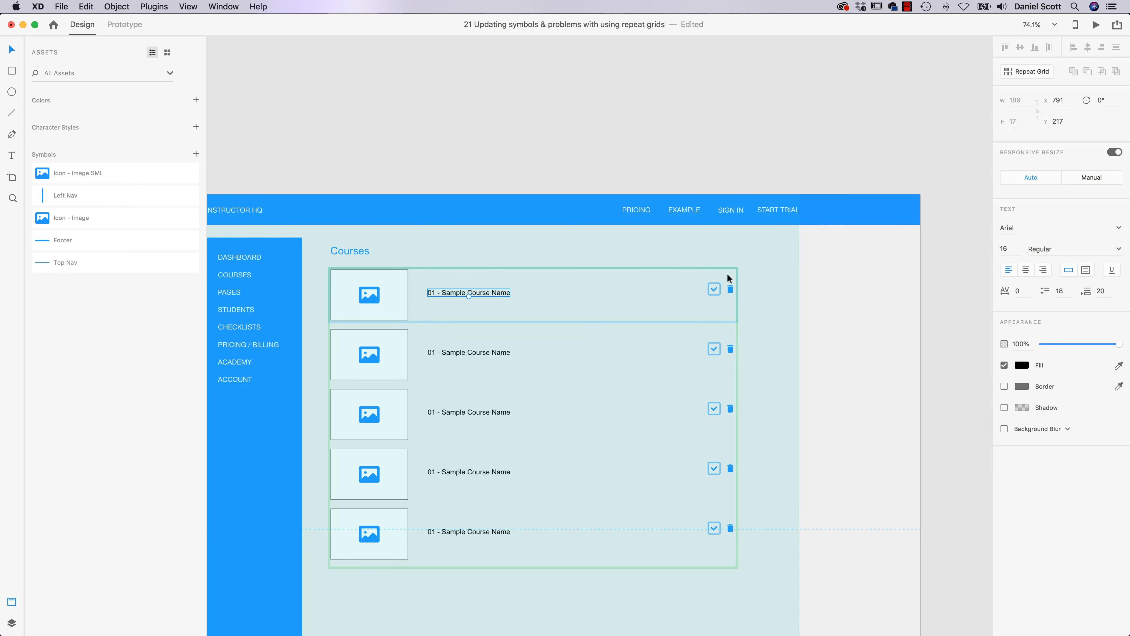
pyautogui.press('super+v')
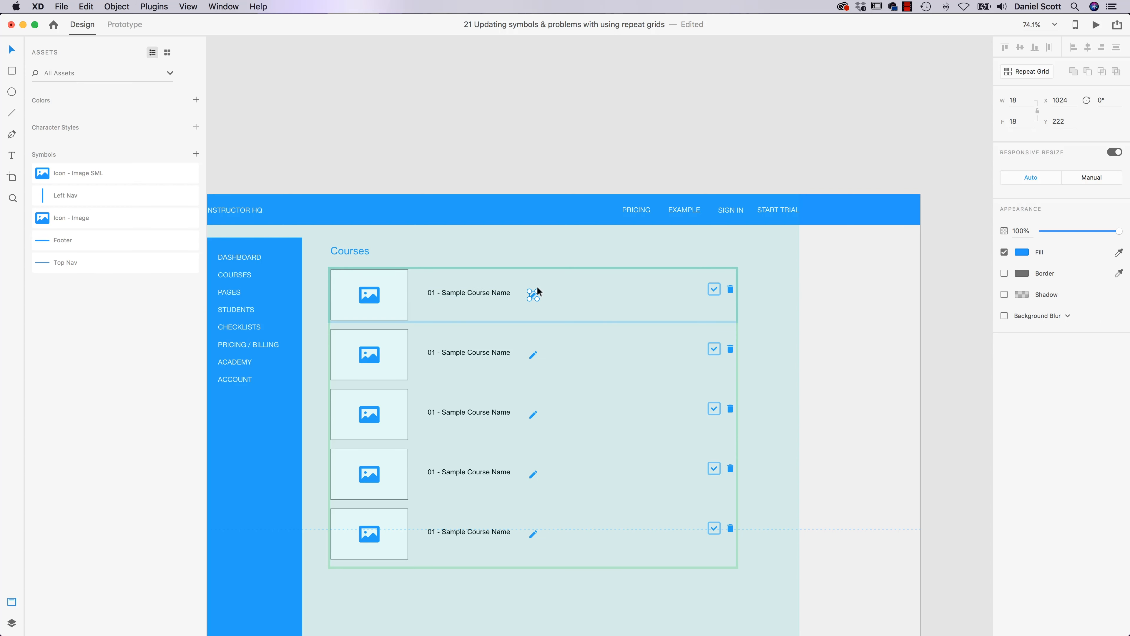
# Move the pasted pencil icon to just left of the first row's checkbox and deselect it
pyautogui.moveTo(532, 294); pyautogui.dragTo(641, 283)
pyautogui.moveTo(532, 294); pyautogui.dragTo(696, 288)
pyautogui.click(713, 128)
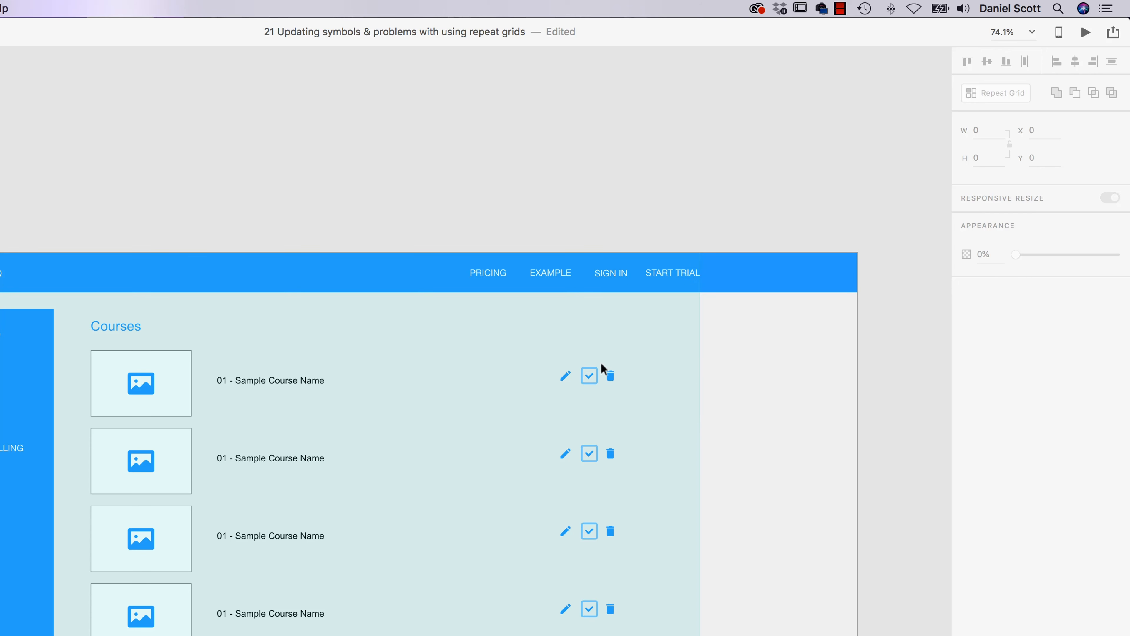
# Try to move the first row's pencil, checkbox and trash icons right past the repeat grid's edge, and undo the move
pyautogui.click(592, 379)
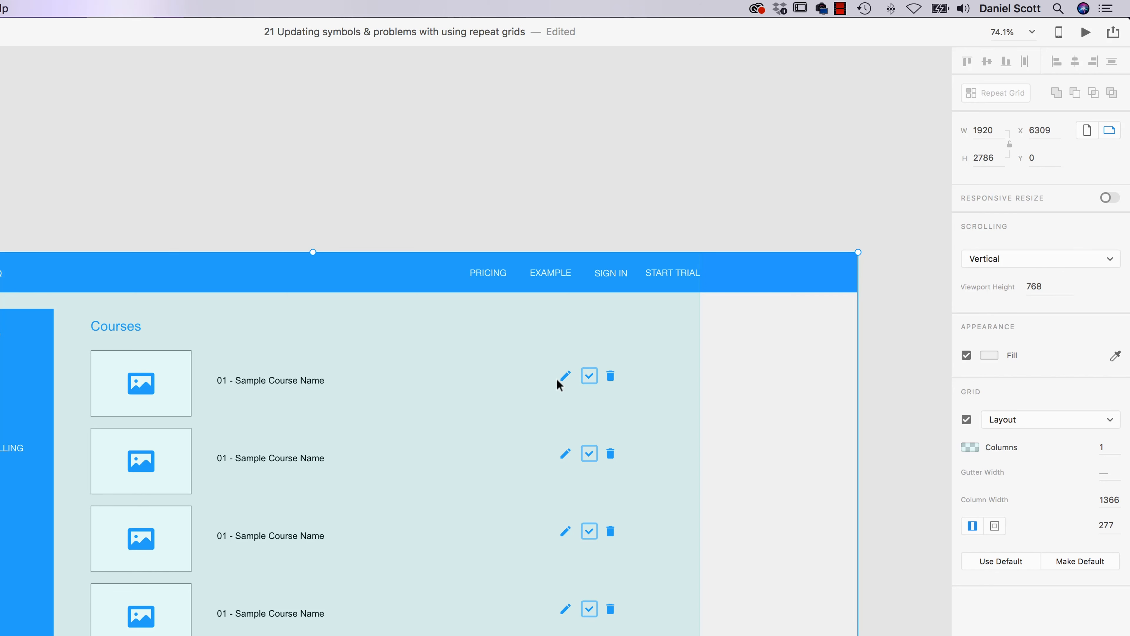
pyautogui.doubleClick(148, 392)
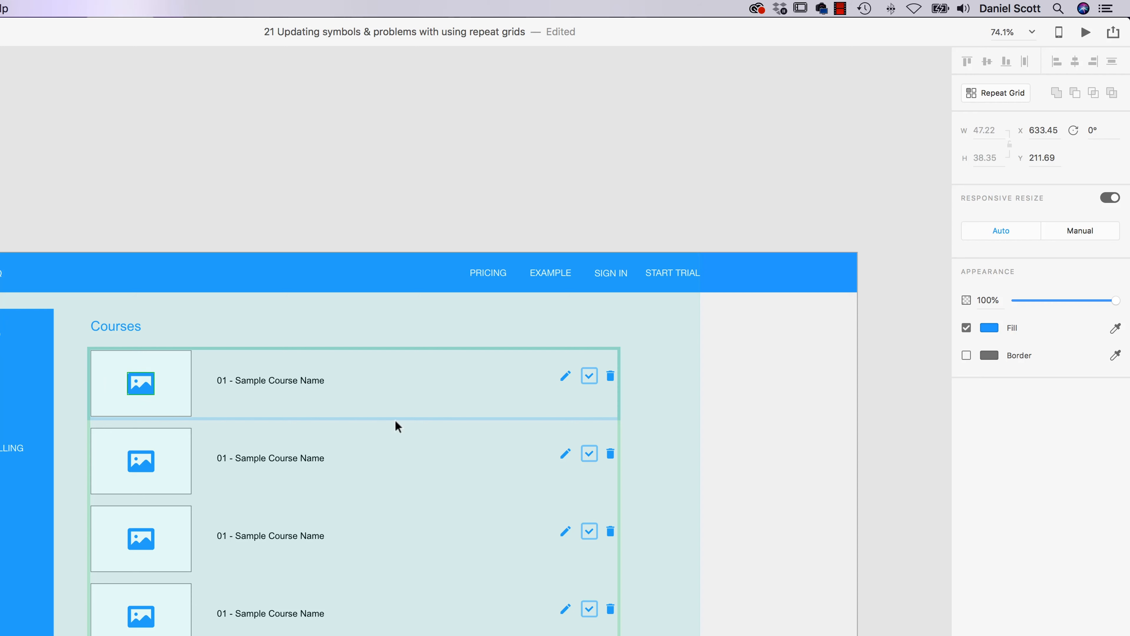
pyautogui.moveTo(562, 363)
pyautogui.mouseDown()
pyautogui.moveTo(607, 384)
pyautogui.moveTo(684, 374)
pyautogui.mouseUp()
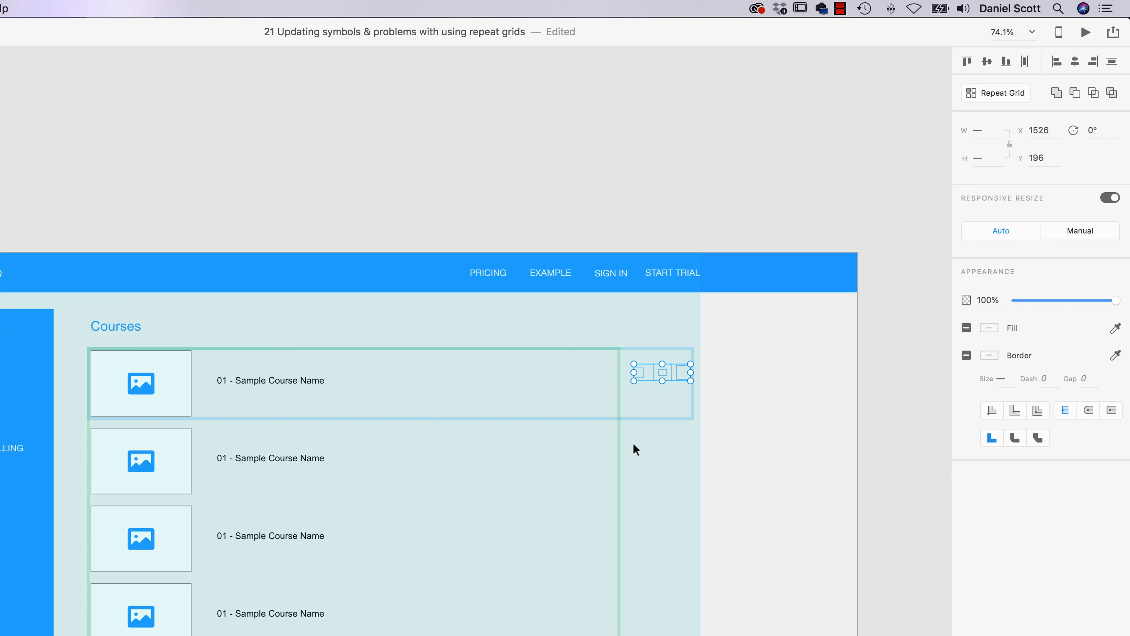
pyautogui.press('super+z')
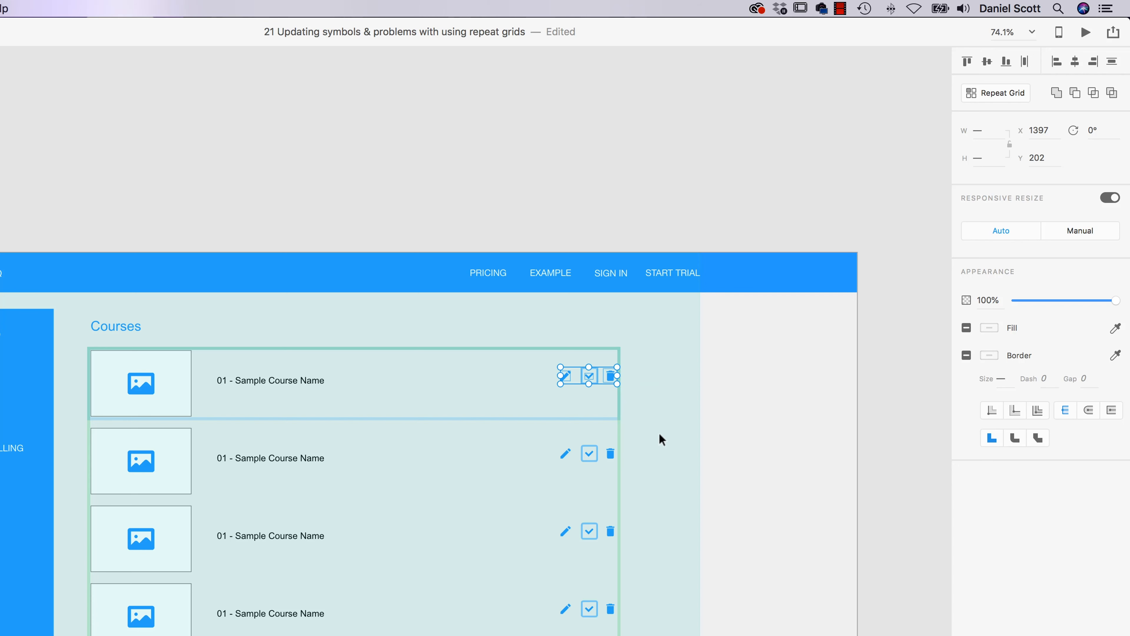
pyautogui.click(651, 431)
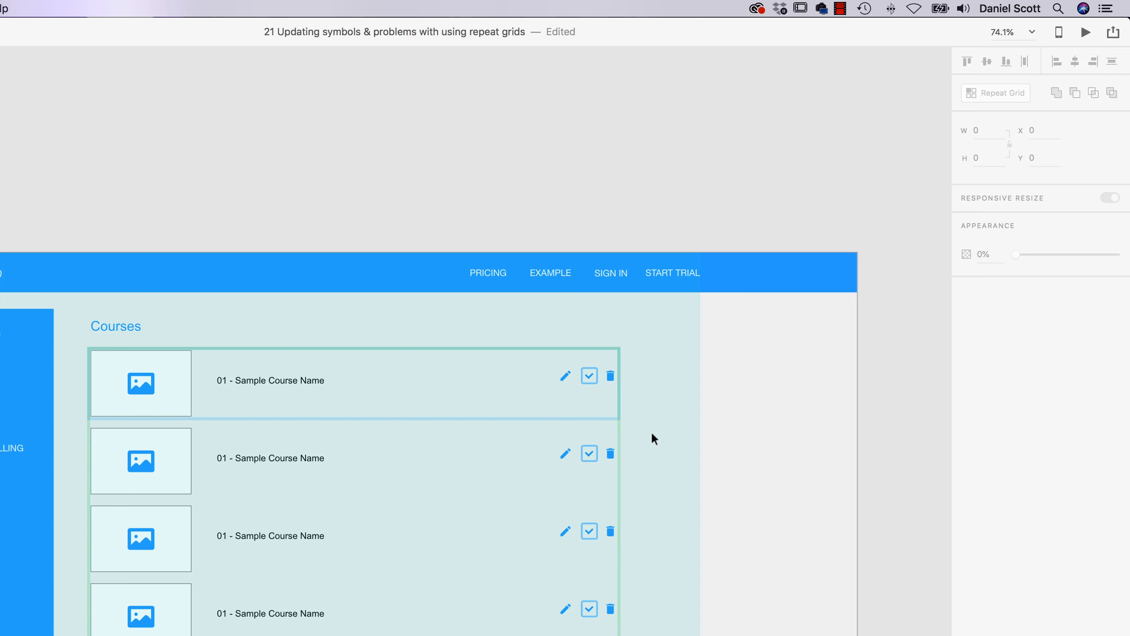
# Select the whole course repeat grid and bring up the commands available for it
pyautogui.click(171, 380)
pyautogui.rightClick(170, 382)
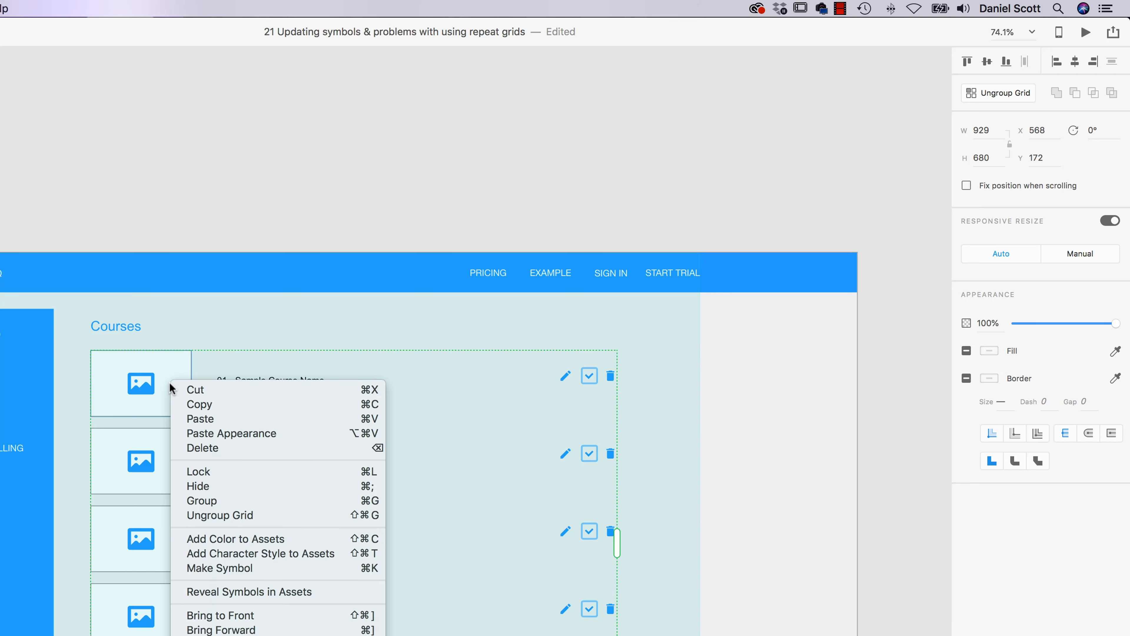